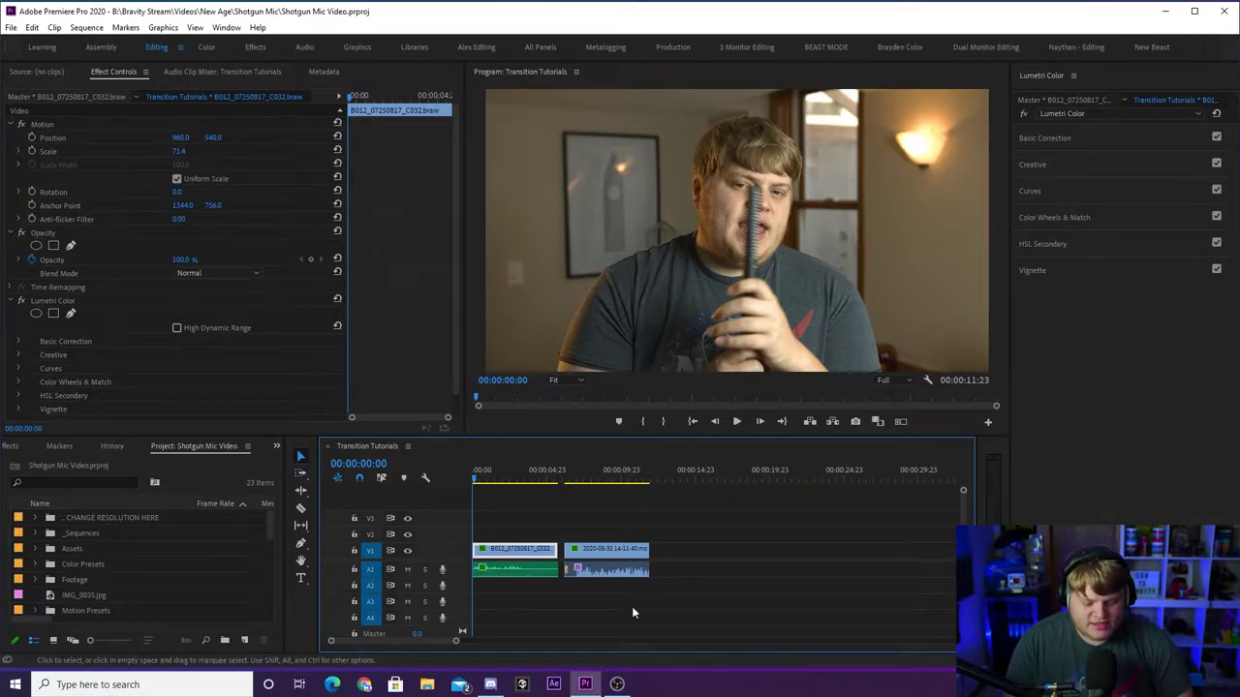
# - Play the first clip from the start of the sequence to review its footage
pyautogui.moveTo(627, 616); pyautogui.dragTo(545, 605)
pyautogui.click(546, 603)
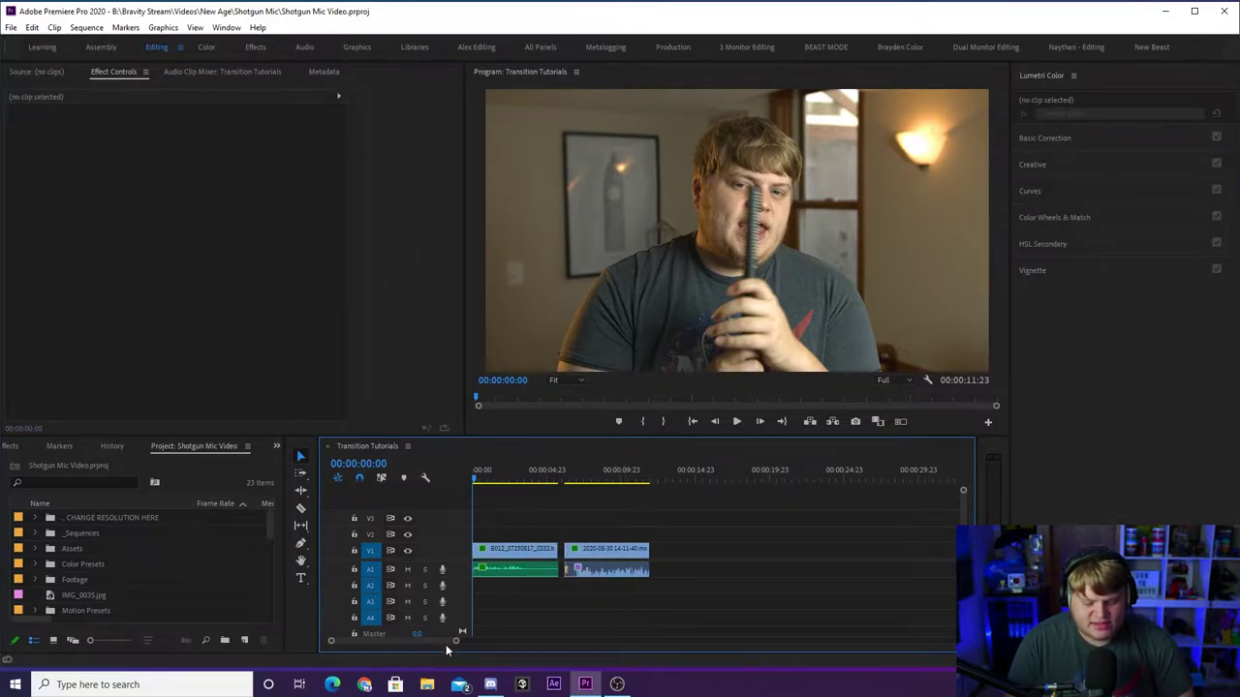
pyautogui.moveTo(456, 642); pyautogui.dragTo(427, 641)
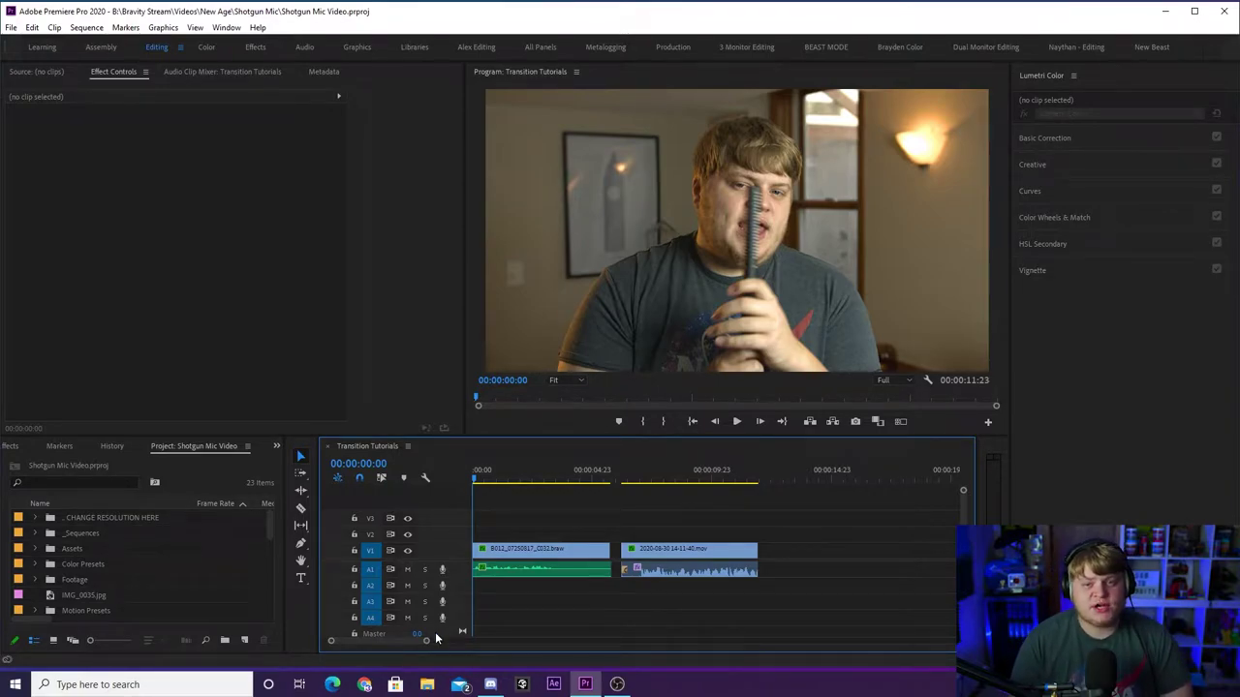
pyautogui.moveTo(426, 642); pyautogui.dragTo(417, 639)
pyautogui.click(471, 483)
pyautogui.moveTo(471, 483); pyautogui.dragTo(436, 481)
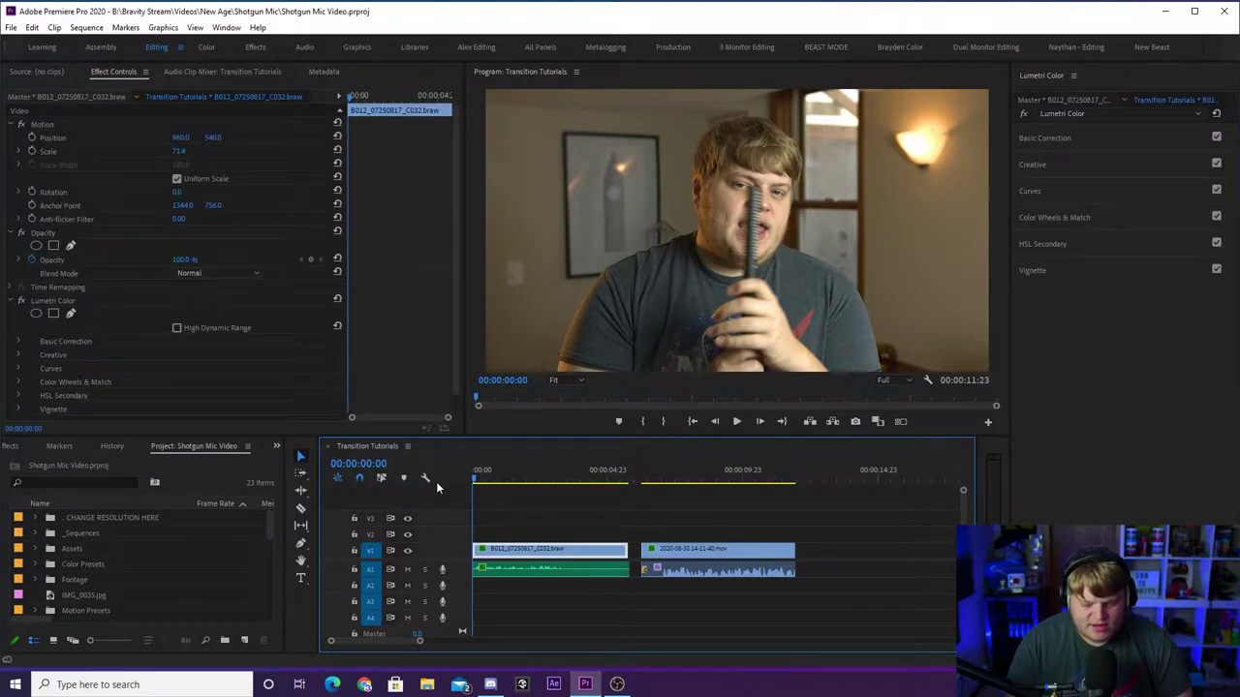
pyautogui.press('space')
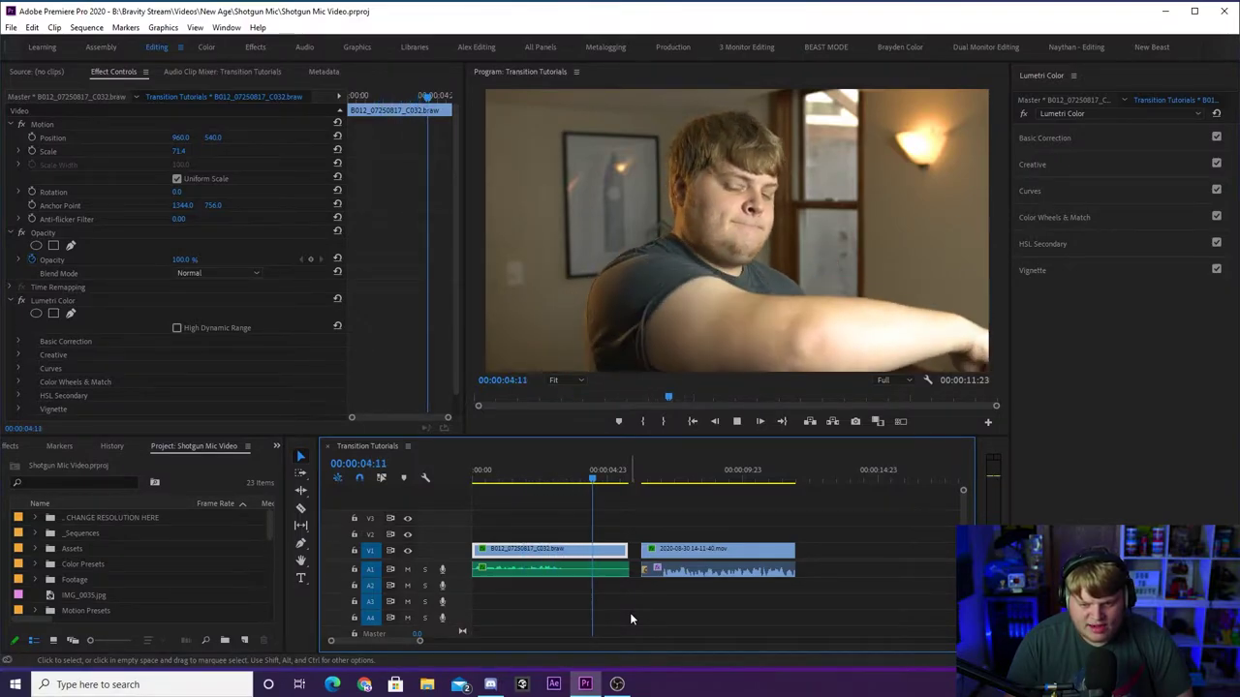
pyautogui.press('space')
# - Play the opening of the second clip, starting from the gap before it
pyautogui.click(634, 470)
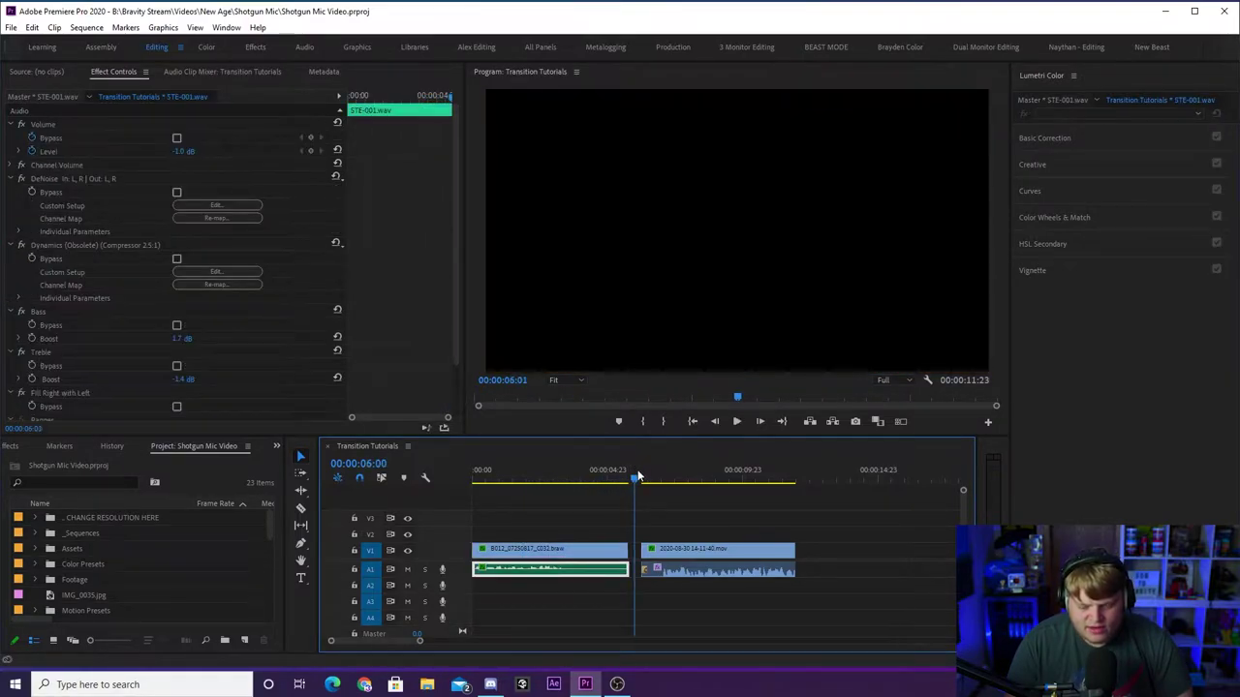
pyautogui.press('space')
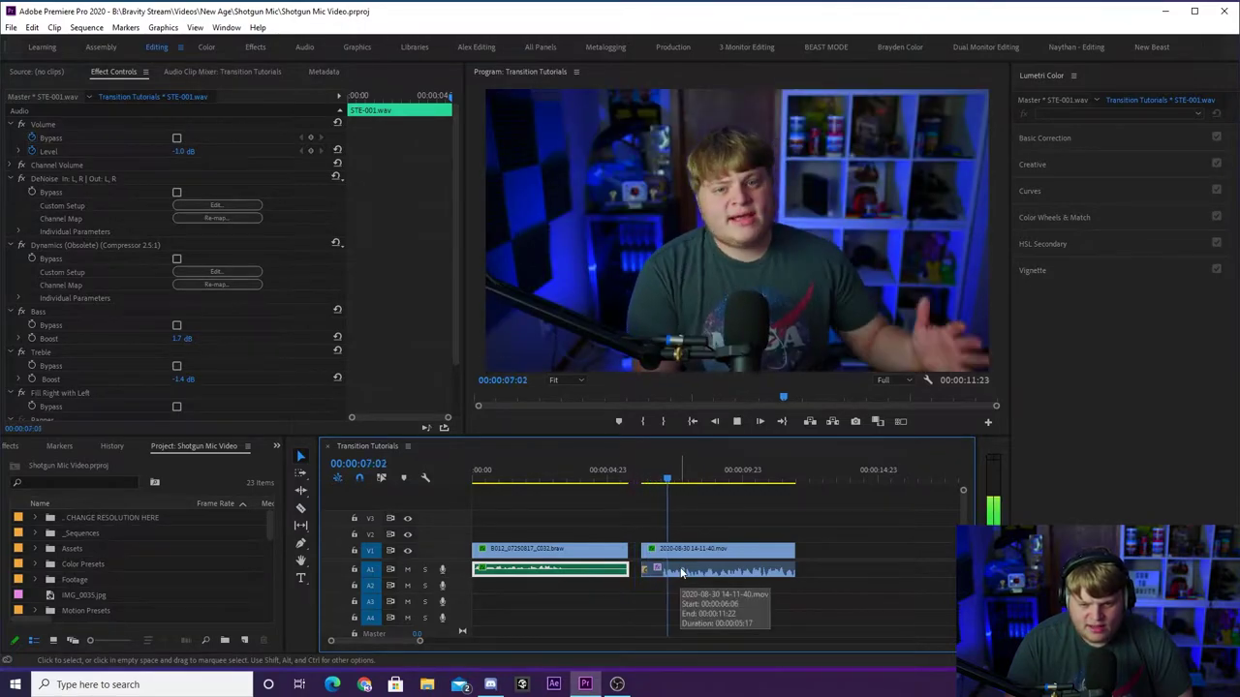
pyautogui.click(681, 573)
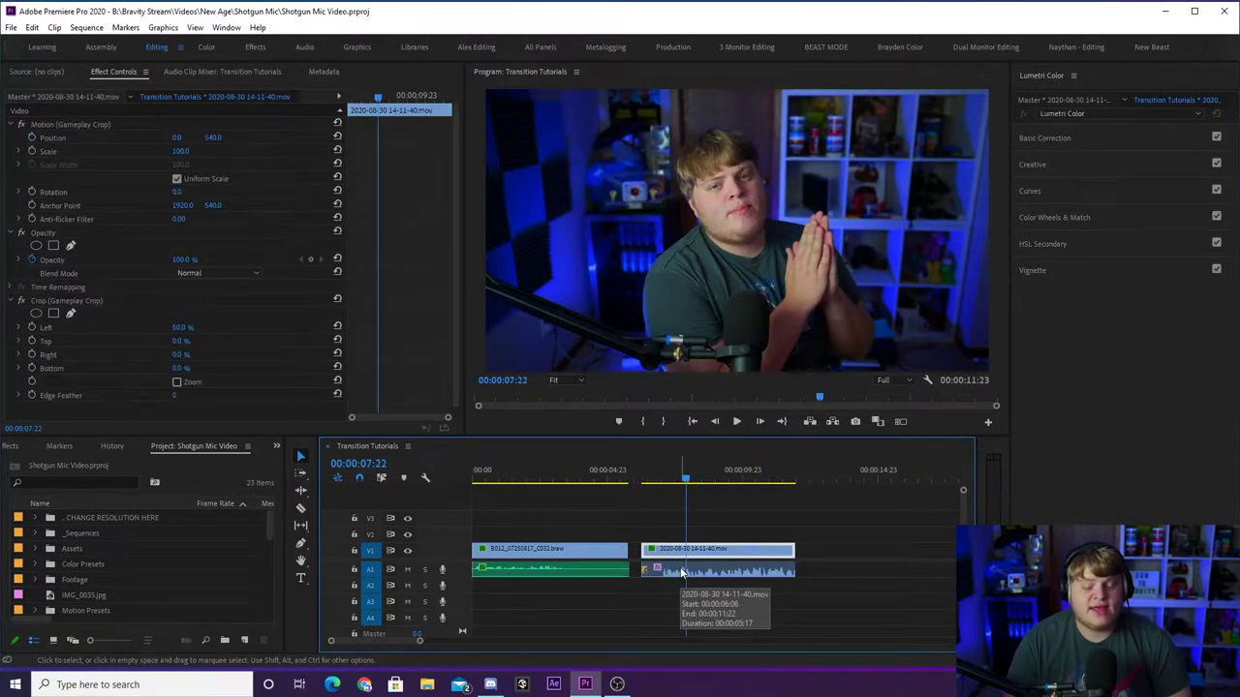
# - Review the moment in the first clip where the arm sweeps across the frame, along with the second clip's opening
pyautogui.click(548, 479)
pyautogui.press('space')
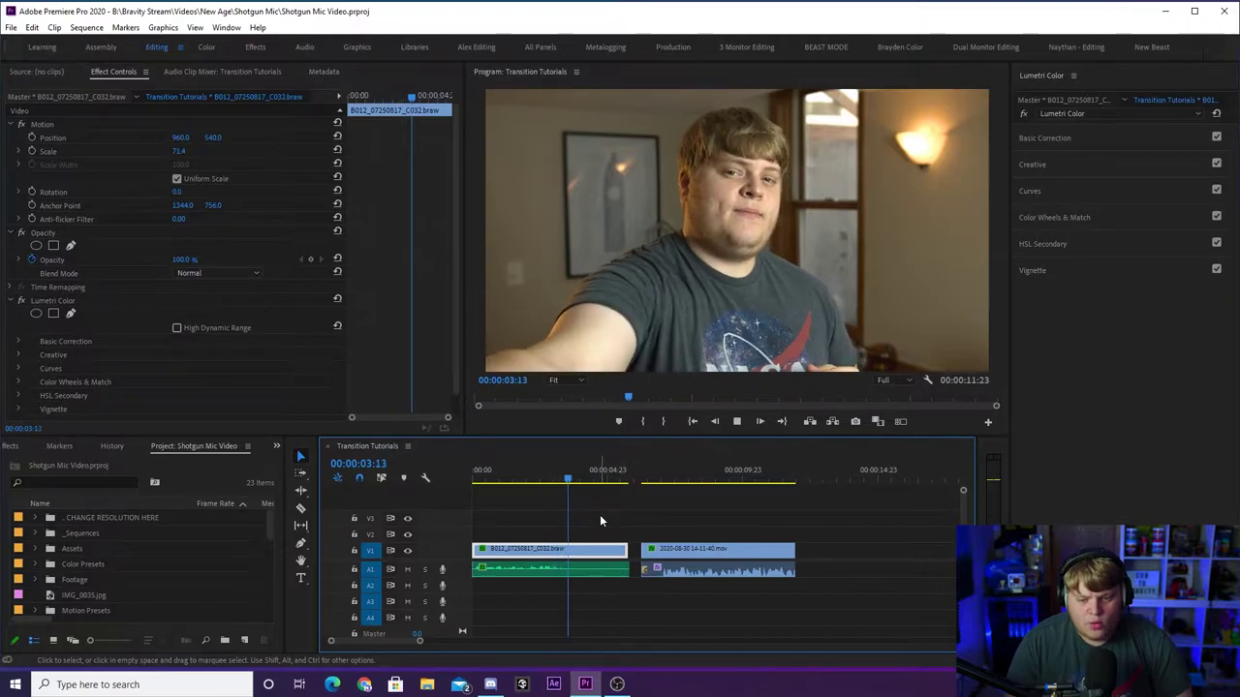
pyautogui.click(601, 474)
pyautogui.moveTo(601, 475); pyautogui.dragTo(572, 480)
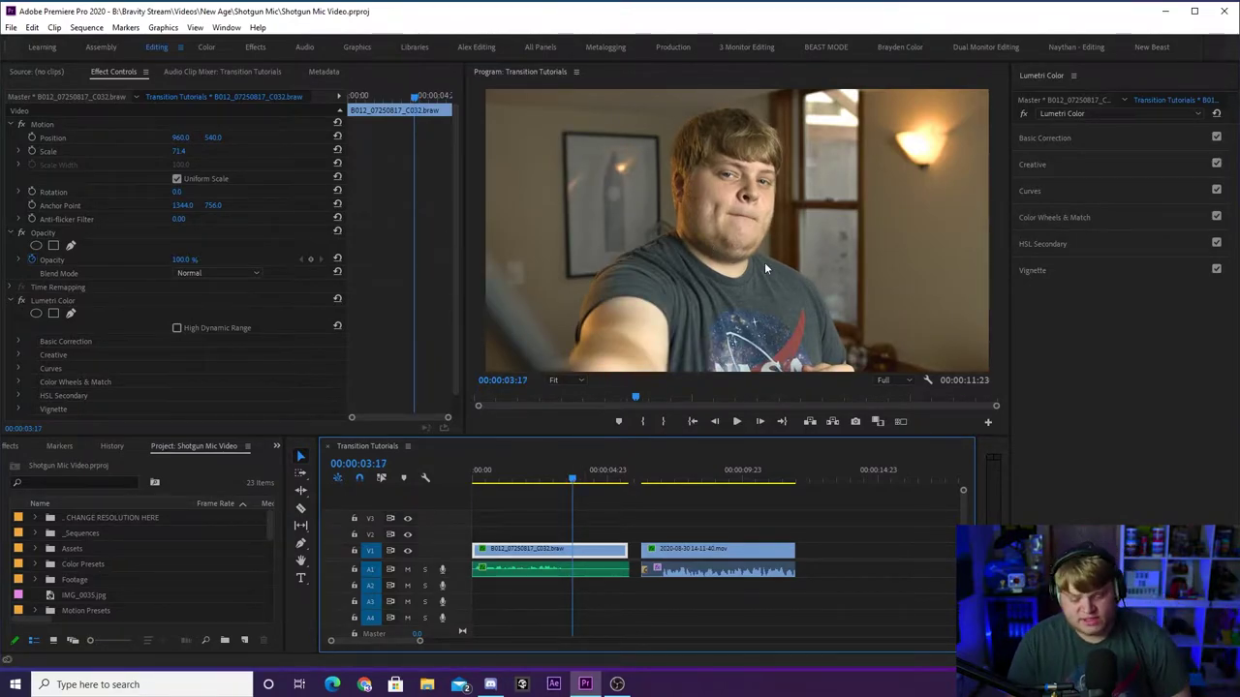
pyautogui.click(572, 474)
pyautogui.moveTo(573, 476); pyautogui.dragTo(643, 498)
pyautogui.press('space')
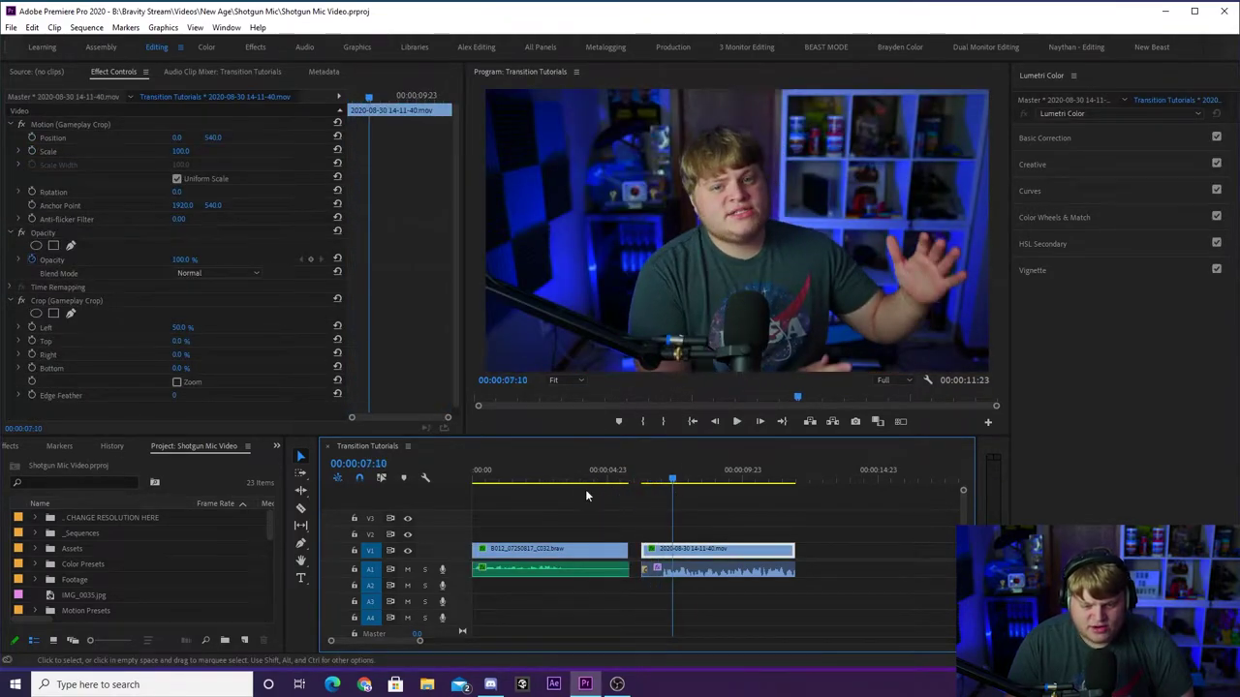
pyautogui.click(552, 471)
pyautogui.press('space')
pyautogui.press('space')
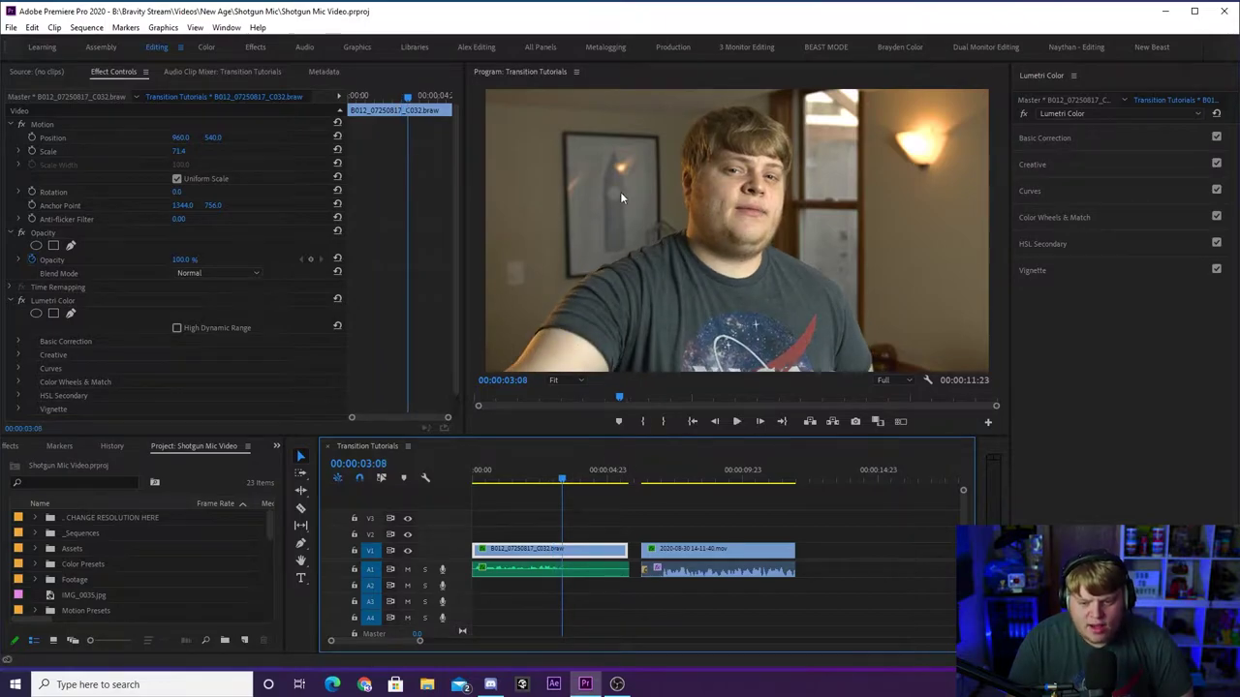
# - Select the first clip on V1 and show its Opacity effect in Effect Controls
pyautogui.click(620, 631)
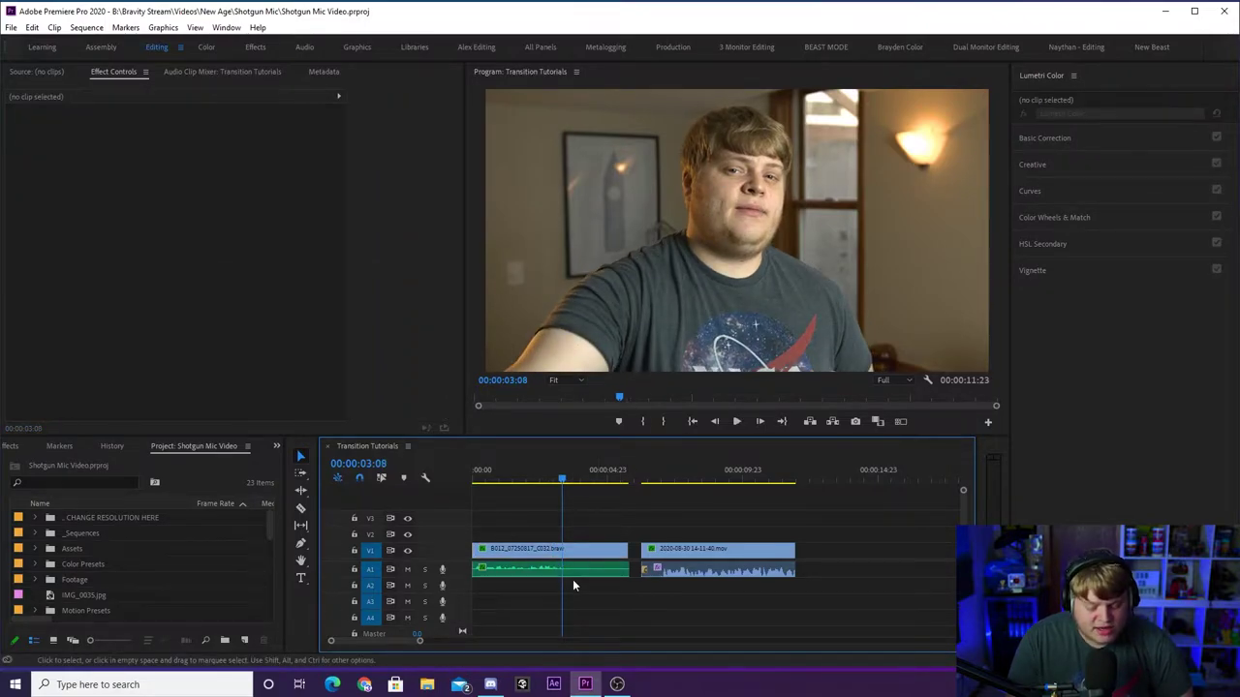
pyautogui.moveTo(420, 639); pyautogui.dragTo(414, 639)
pyautogui.click(605, 560)
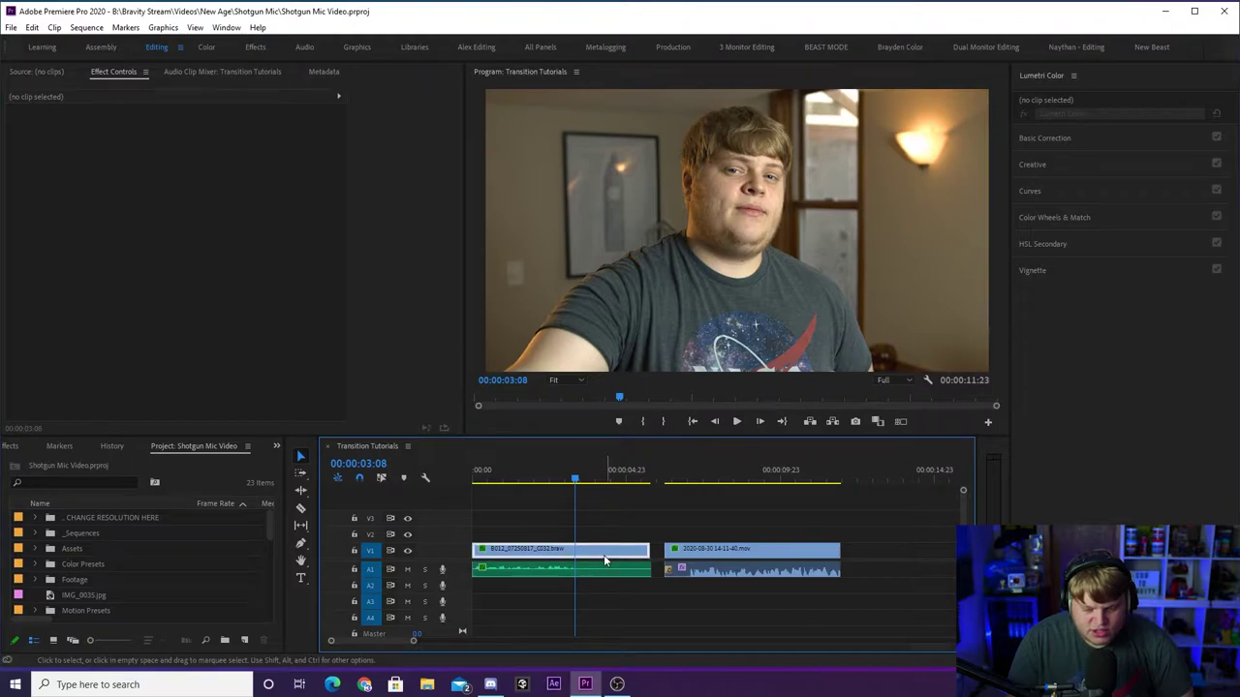
pyautogui.doubleClick(605, 560)
pyautogui.click(279, 71)
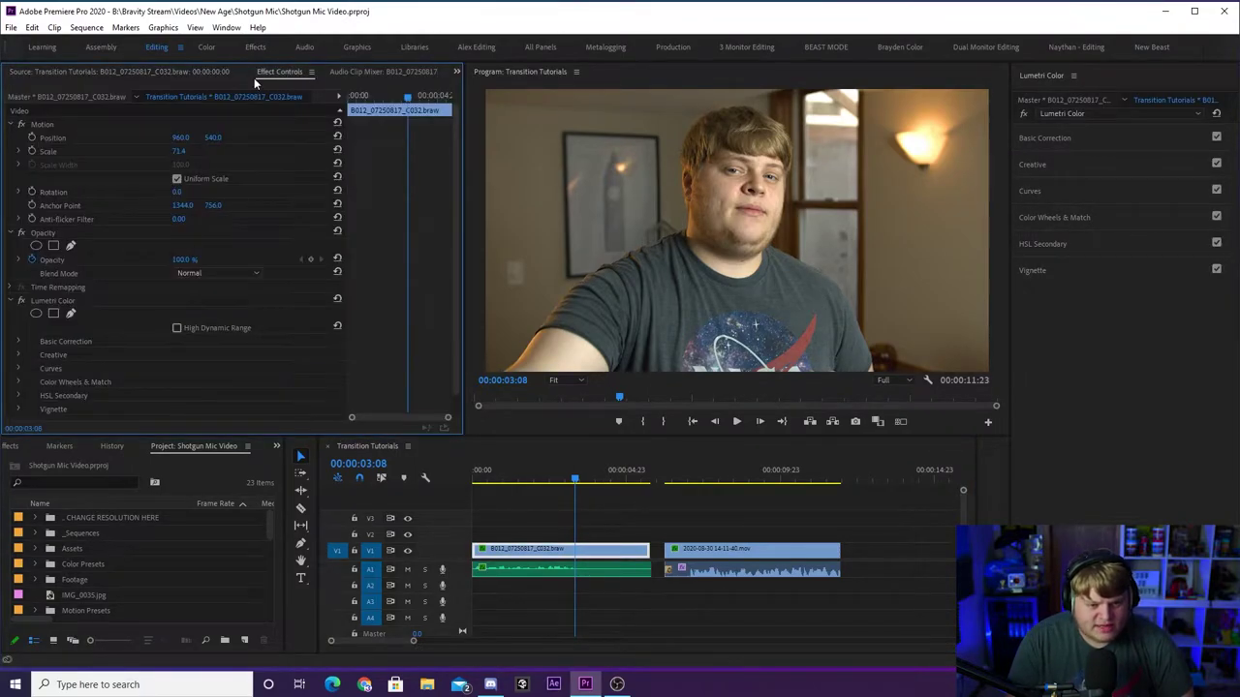
pyautogui.click(41, 233)
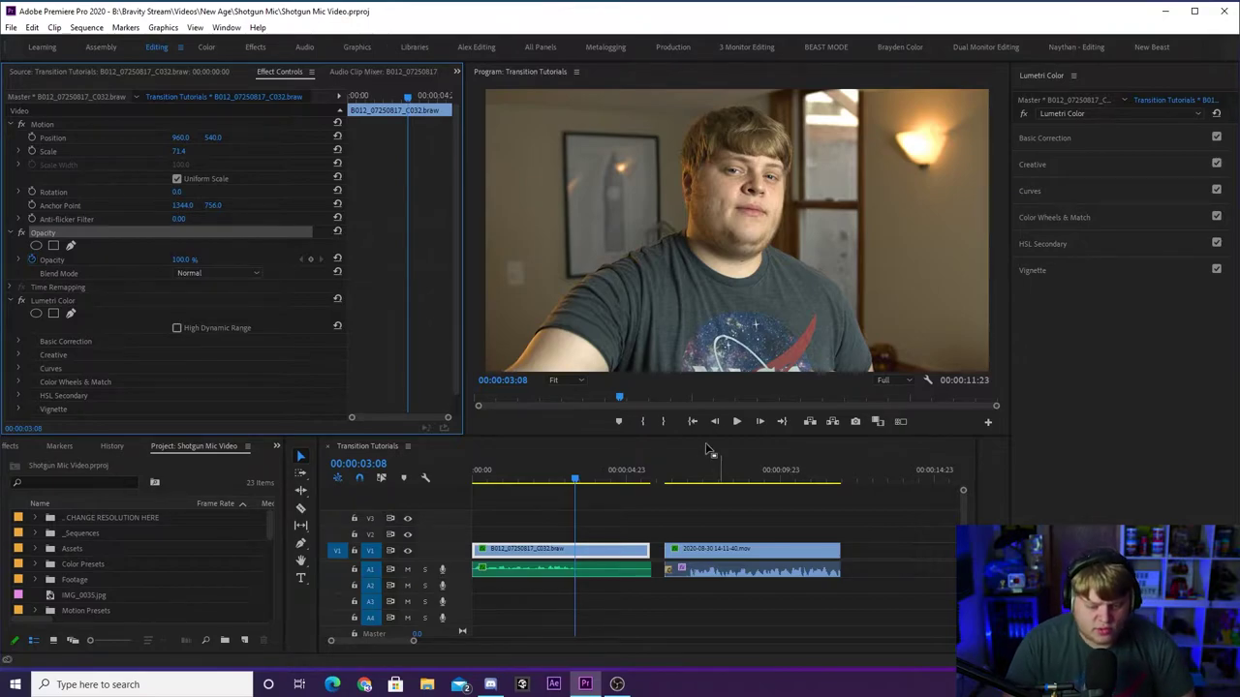
# - Set the Program preview zoom to 25% and park the playhead at 00:00:03:17, where the sweeping object enters the frame
pyautogui.click(577, 480)
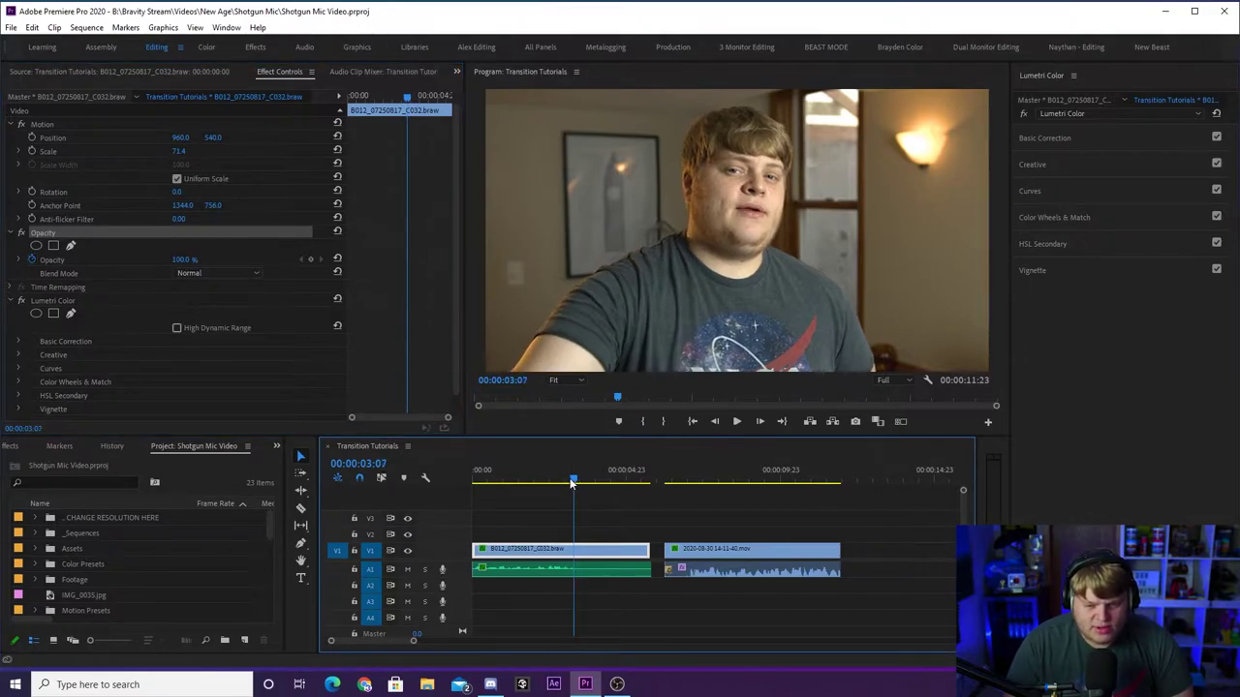
pyautogui.moveTo(575, 482); pyautogui.dragTo(577, 492)
pyautogui.click(59, 235)
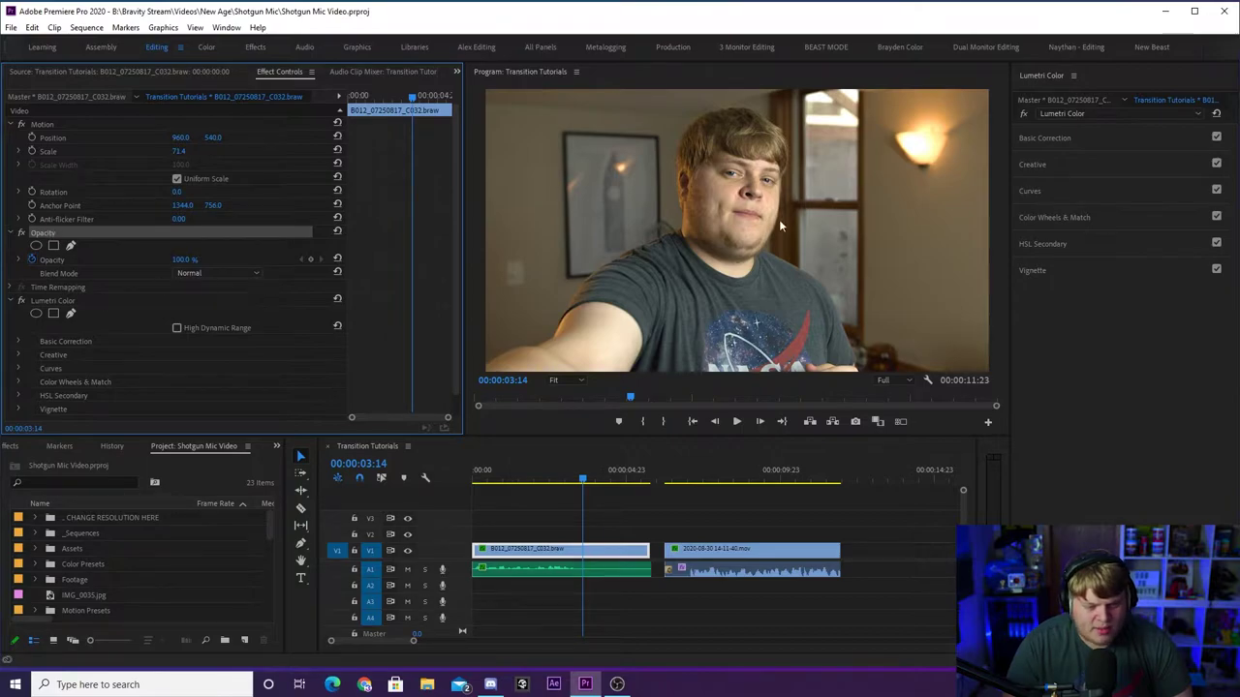
pyautogui.click(558, 380)
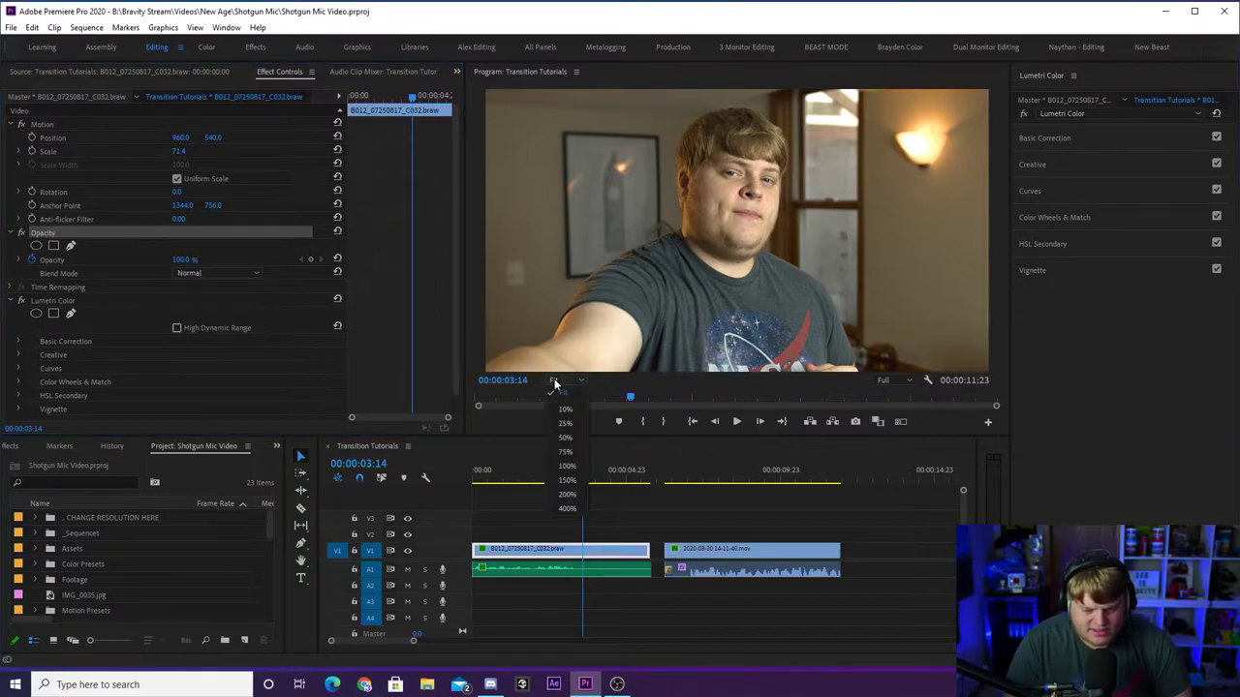
pyautogui.click(570, 438)
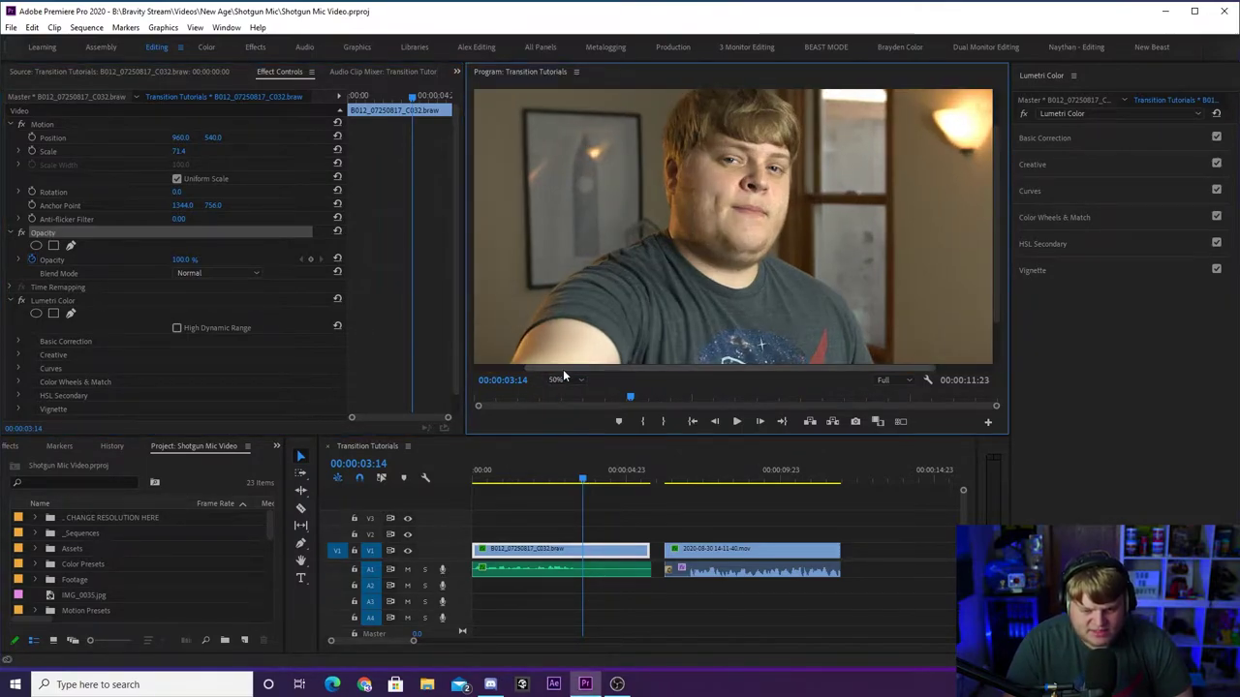
pyautogui.click(566, 379)
pyautogui.click(569, 425)
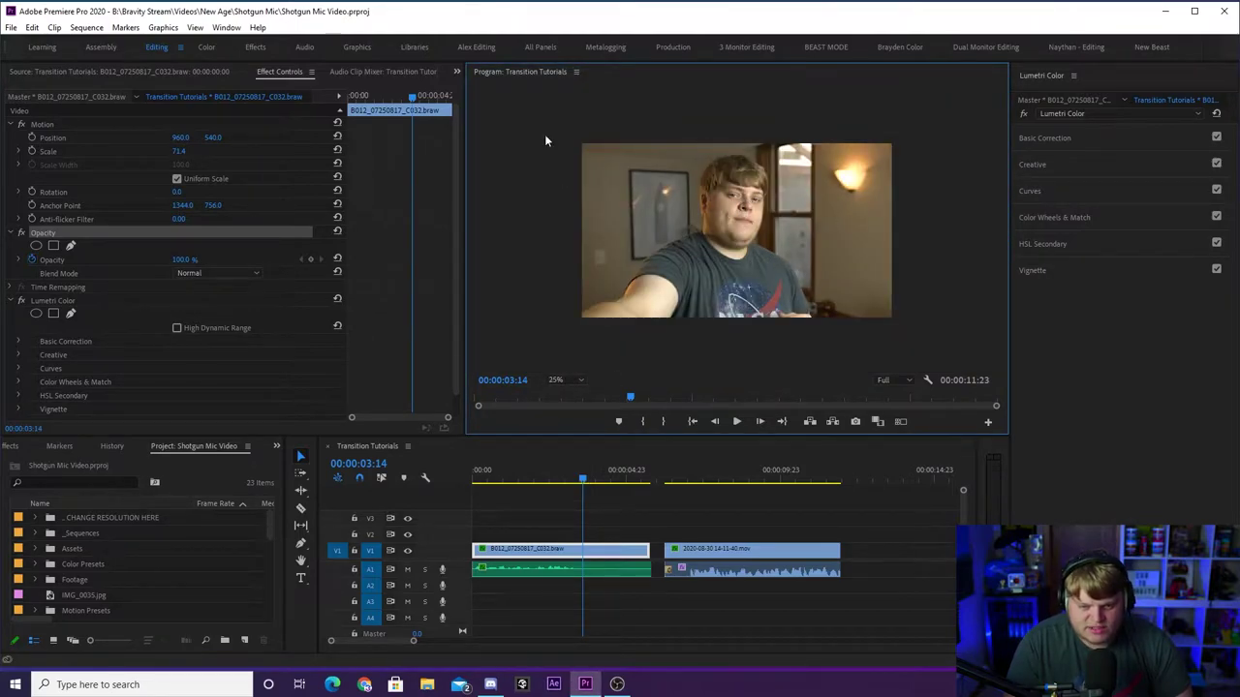
pyautogui.click(585, 477)
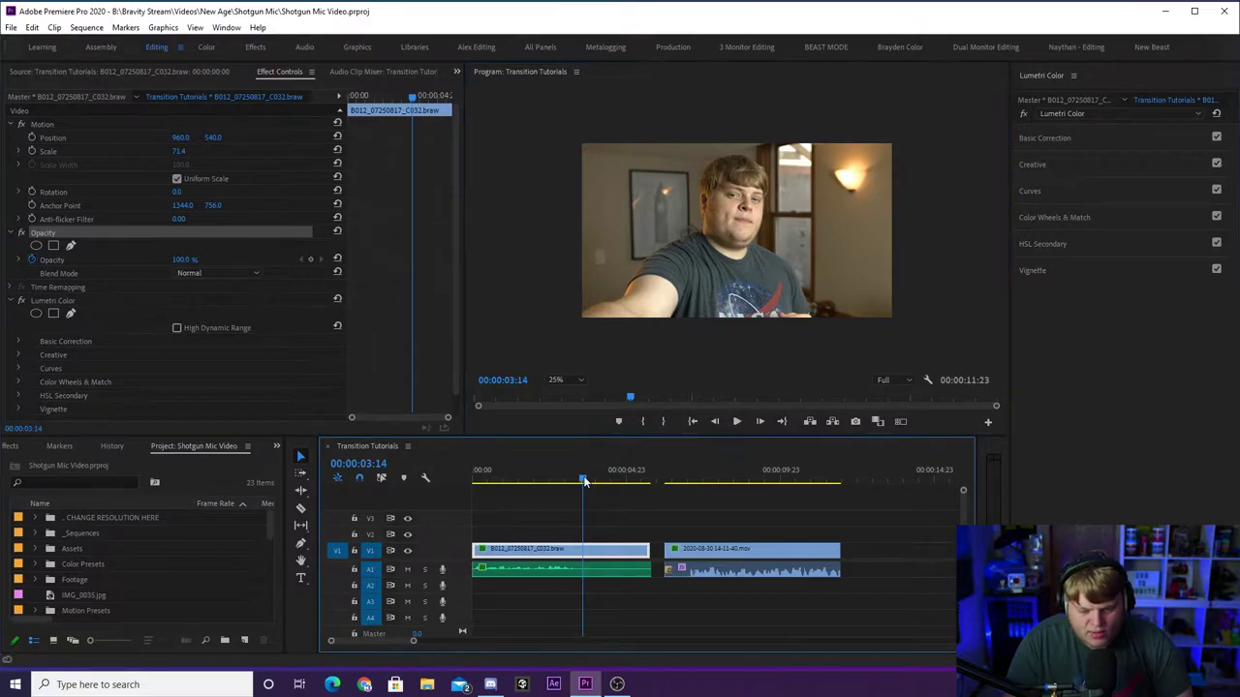
pyautogui.press('Right')
pyautogui.press('Right')
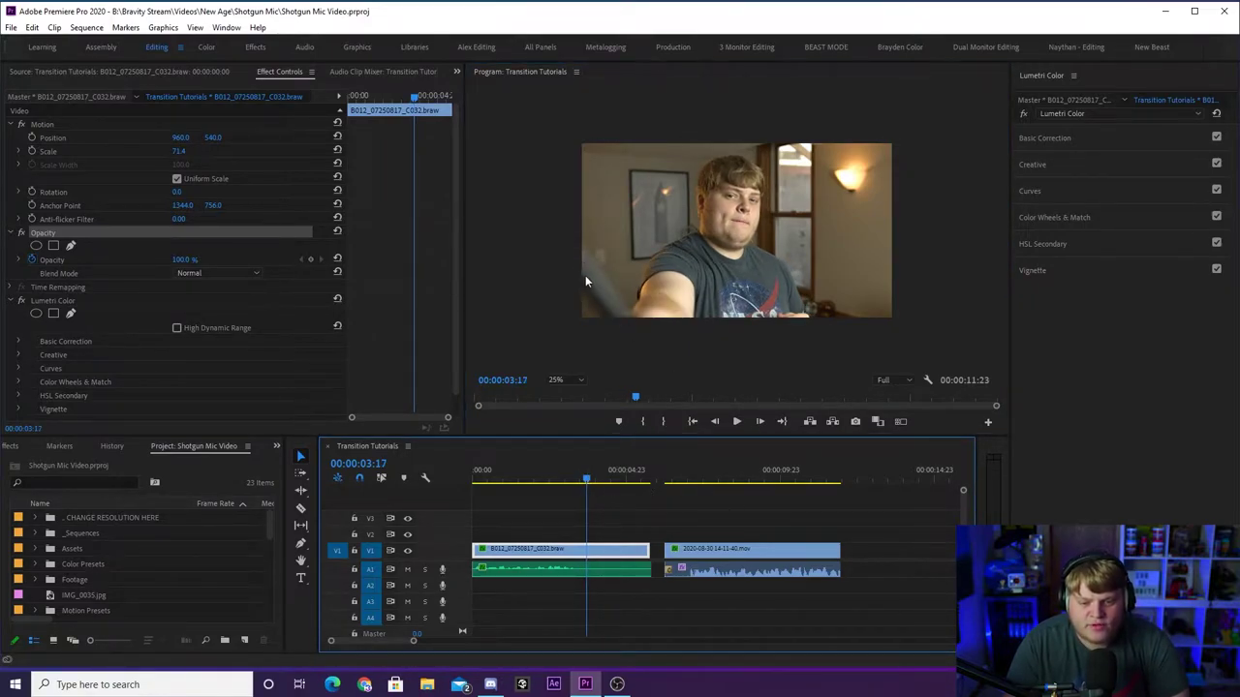
# - Draw a closed triangular opacity mask with the Pen tool over the picture's lower-left corner, along the trailing edge of the blurred object
pyautogui.click(71, 247)
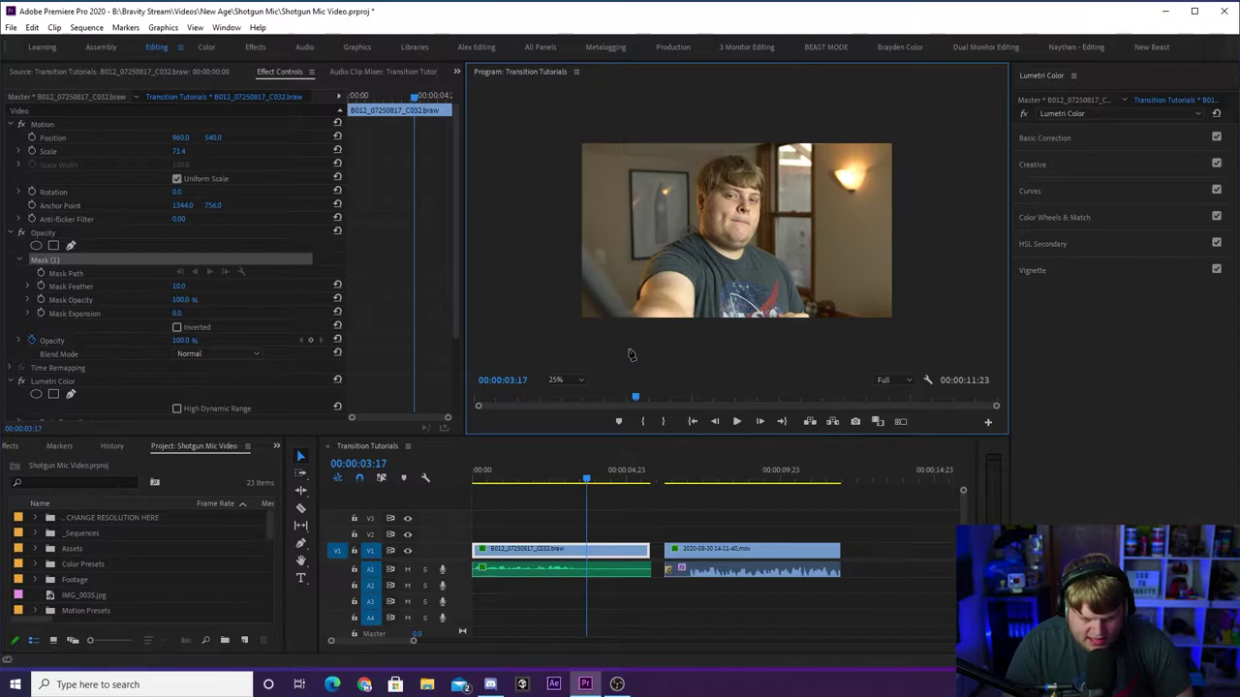
pyautogui.click(630, 353)
pyautogui.click(541, 235)
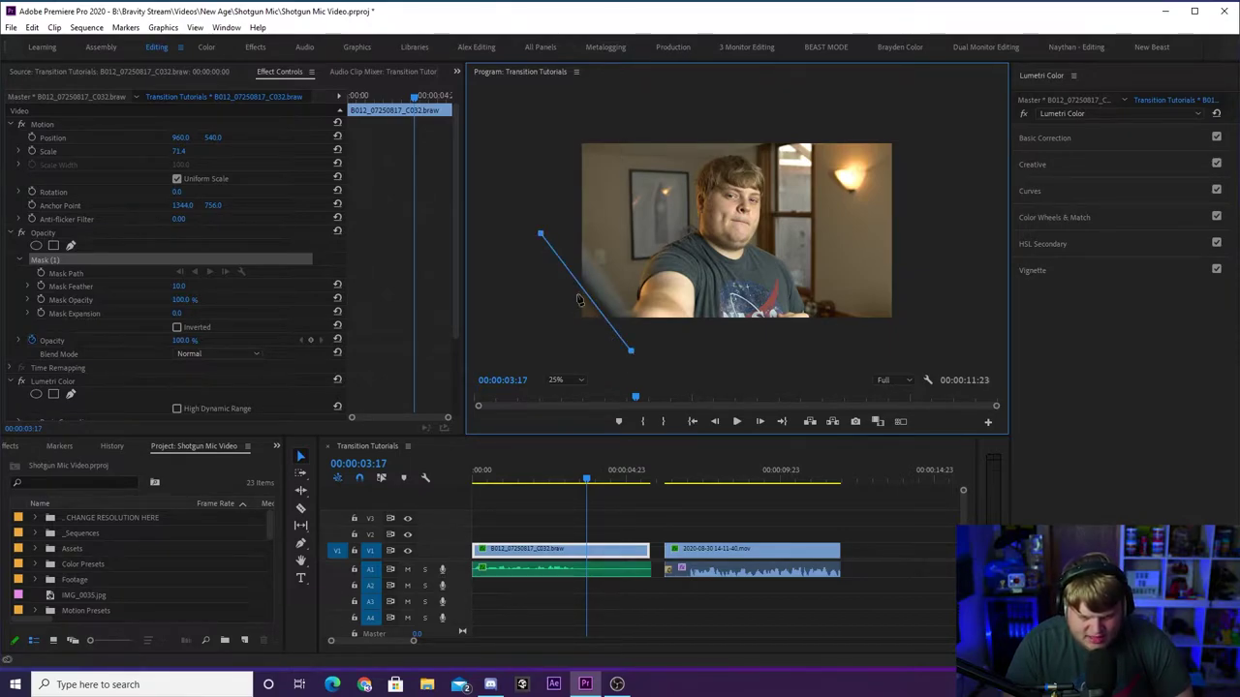
pyautogui.click(526, 353)
pyautogui.click(631, 352)
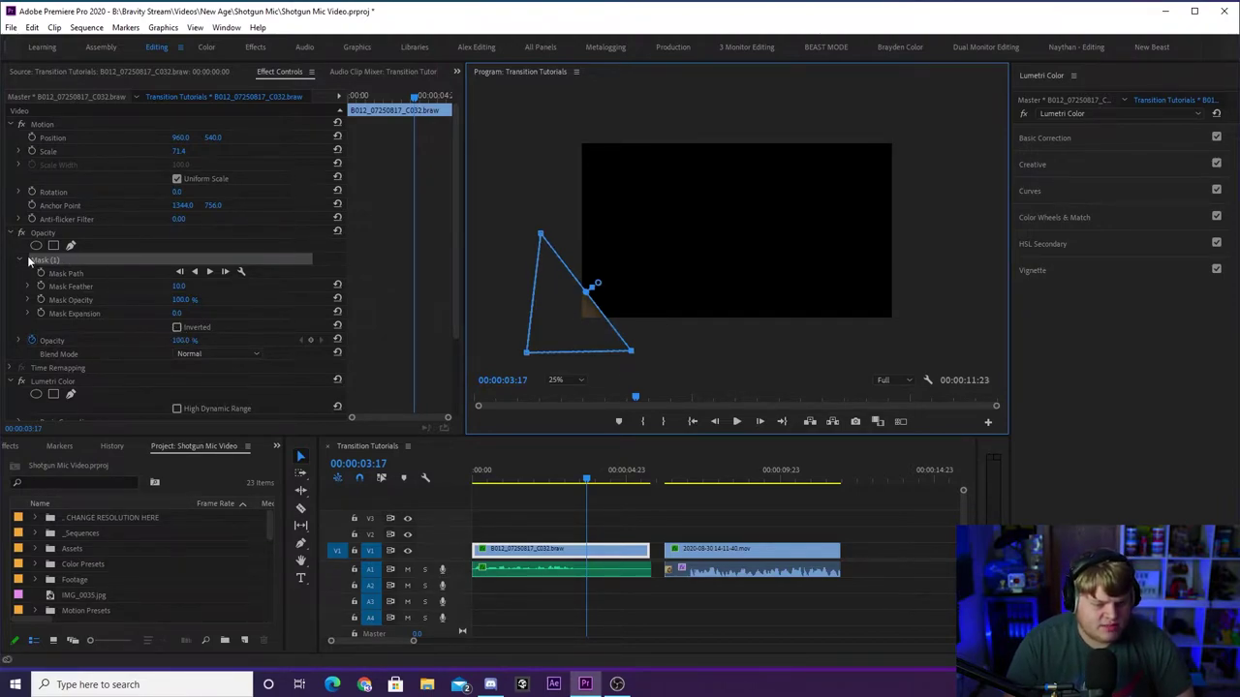
# - Invert the opacity mask and start keyframing its Mask Path at 00:00:03:17
pyautogui.click(177, 327)
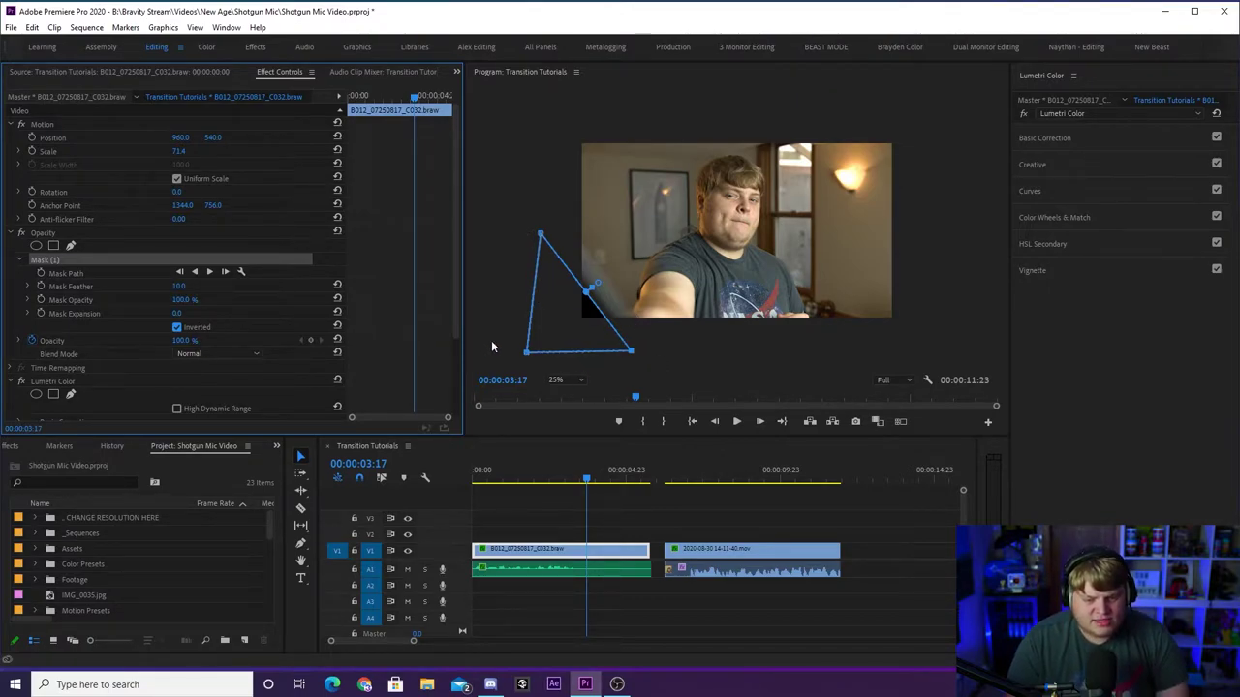
pyautogui.click(69, 275)
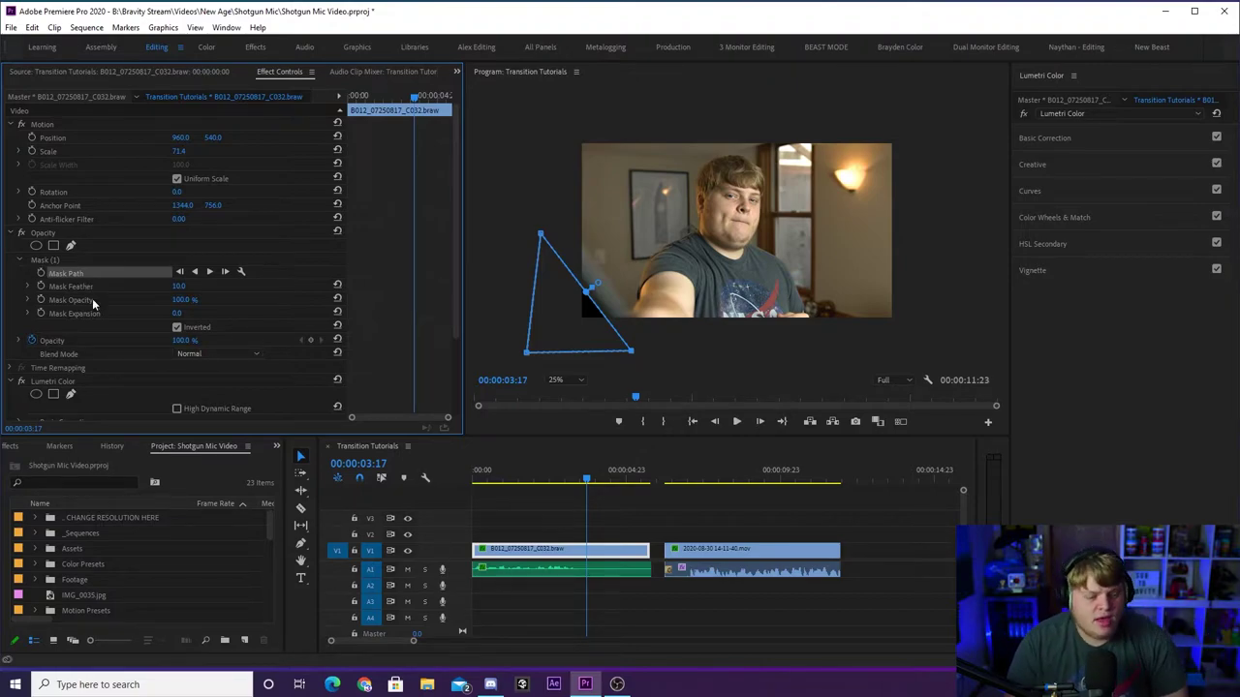
pyautogui.click(42, 273)
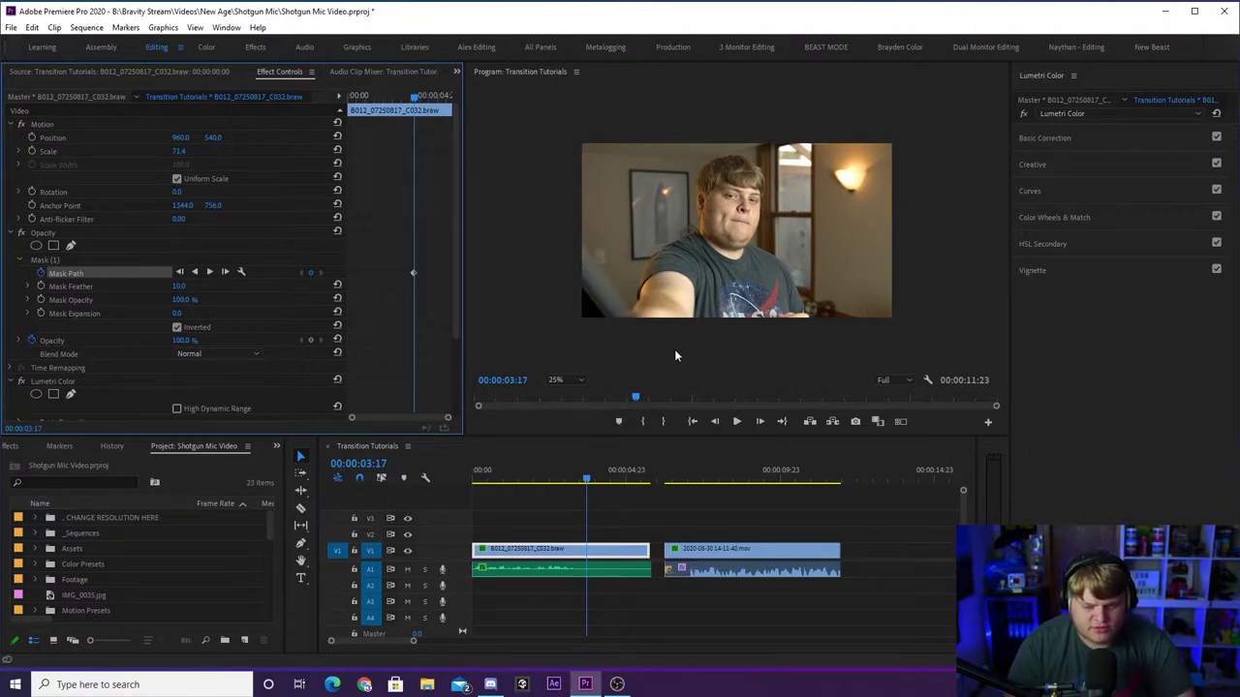
# - At 00:00:03:18, reshape the mask into a four-point shape covering the area behind the sweeping arm and object
pyautogui.click(590, 474)
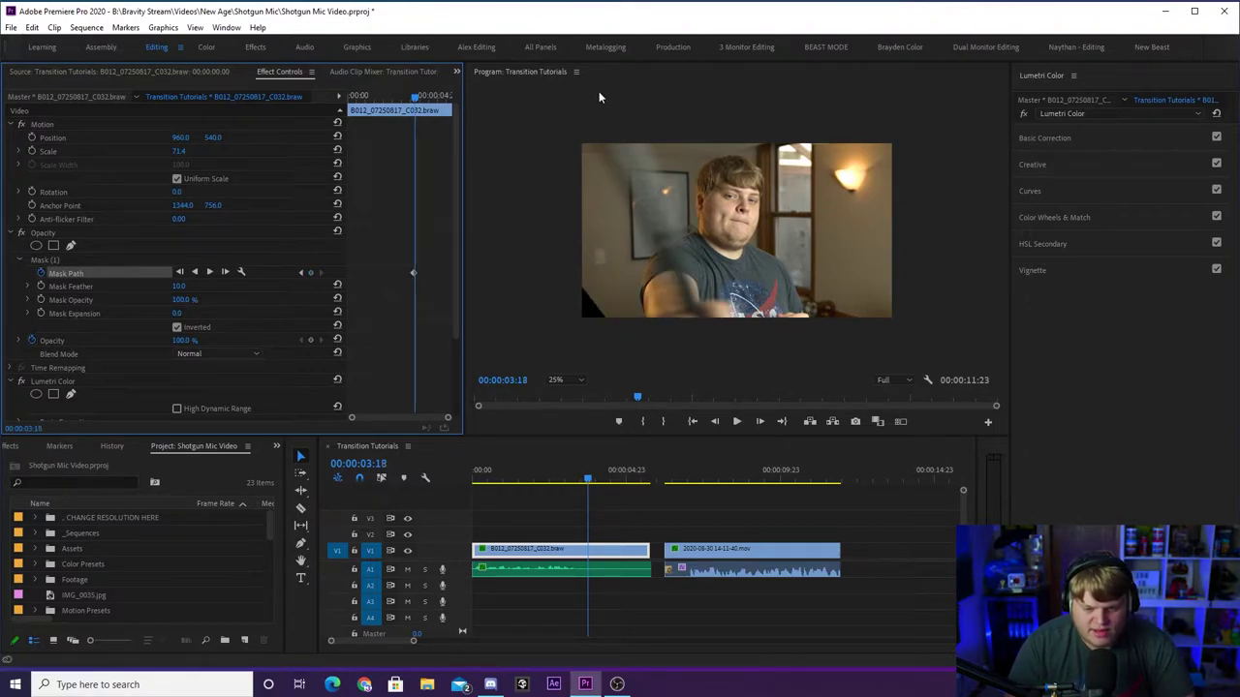
pyautogui.click(48, 262)
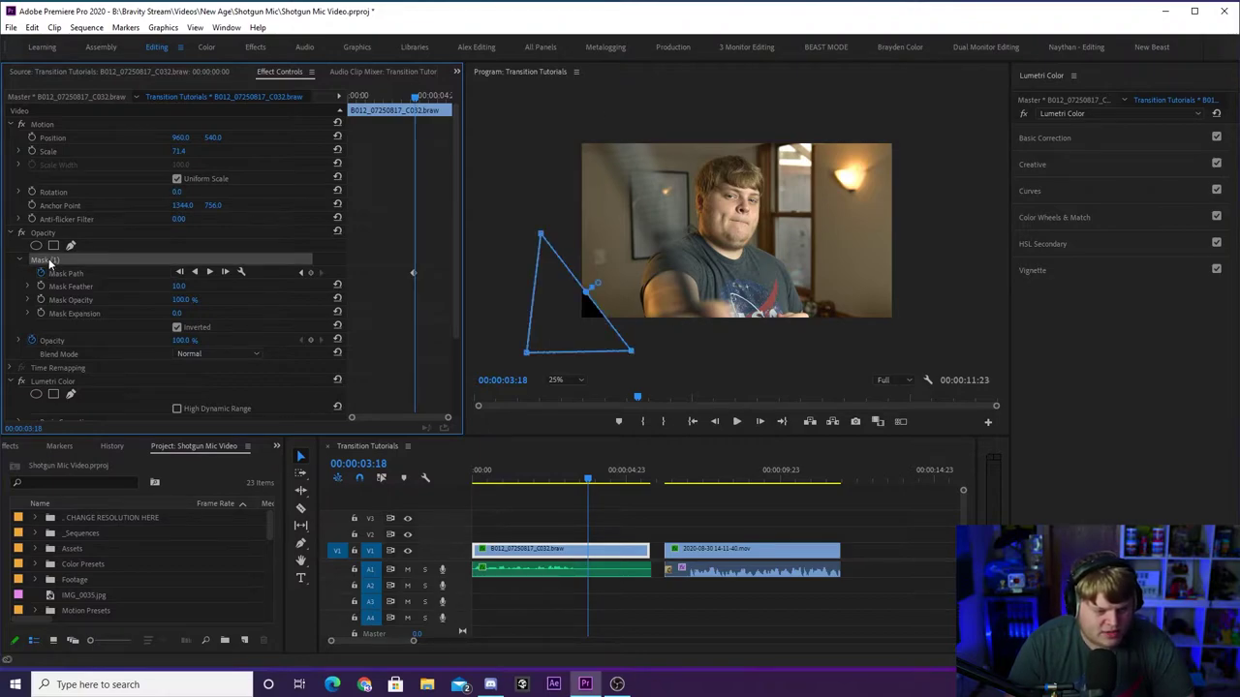
pyautogui.moveTo(542, 238); pyautogui.dragTo(586, 125)
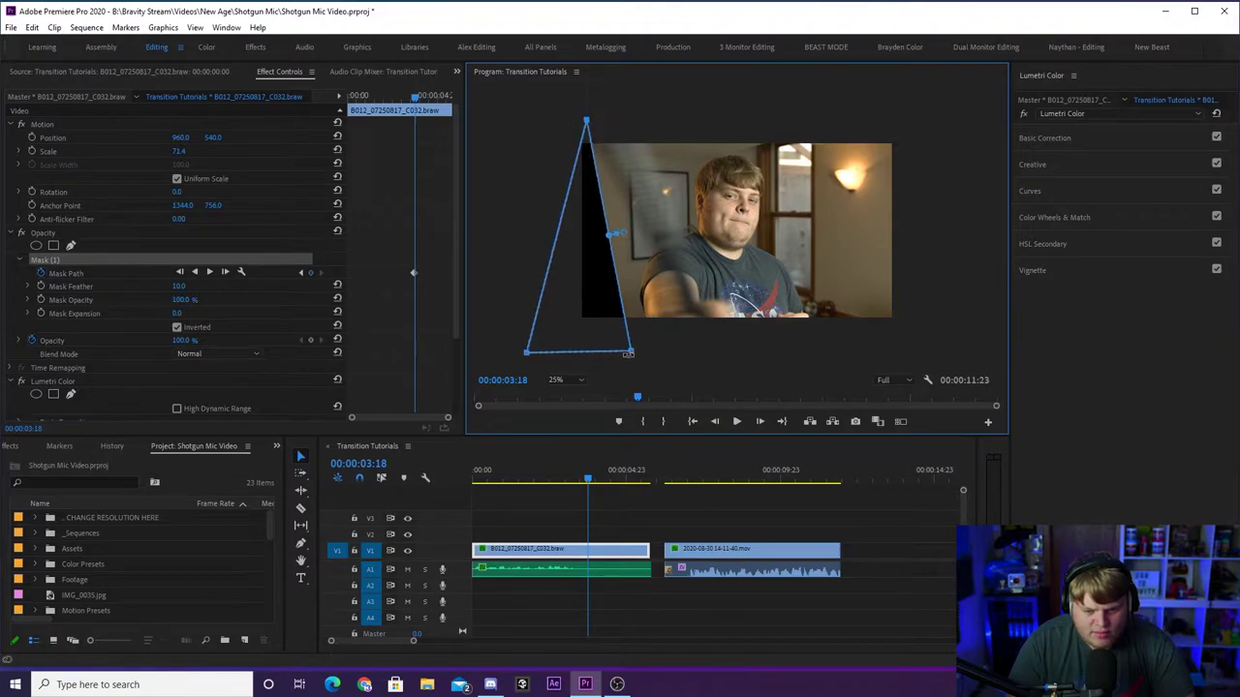
pyautogui.moveTo(629, 352); pyautogui.dragTo(714, 353)
pyautogui.moveTo(586, 121); pyautogui.dragTo(595, 122)
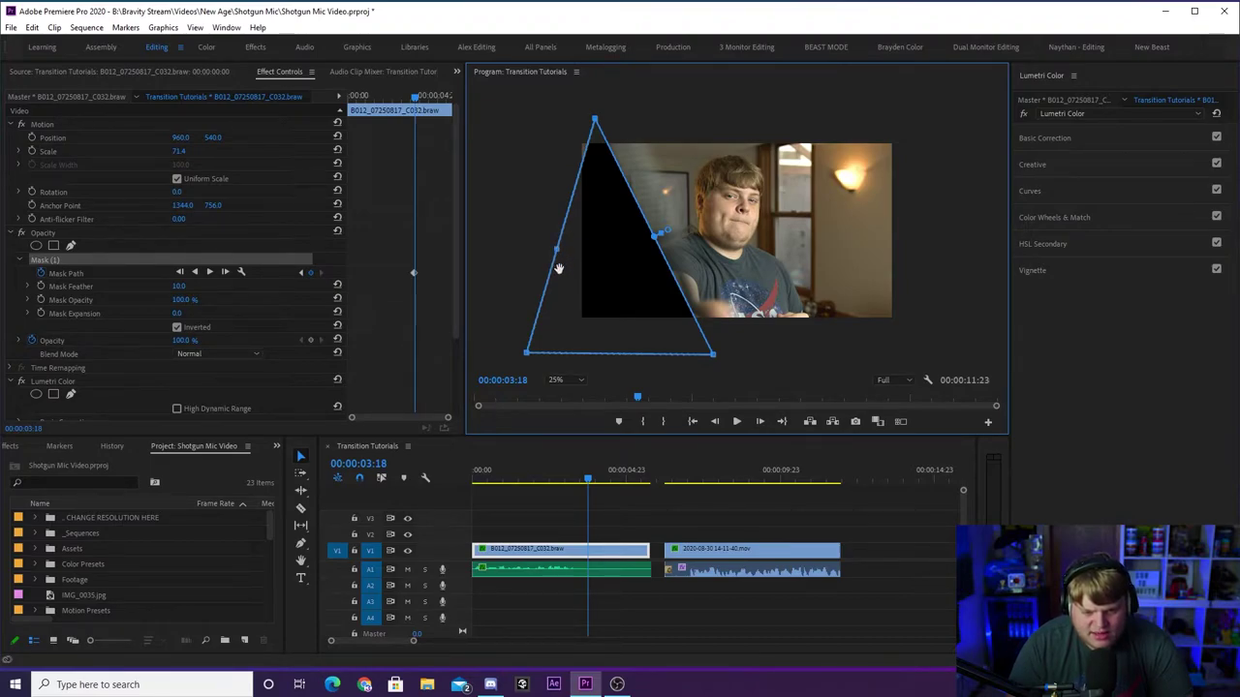
pyautogui.moveTo(556, 252); pyautogui.dragTo(516, 137)
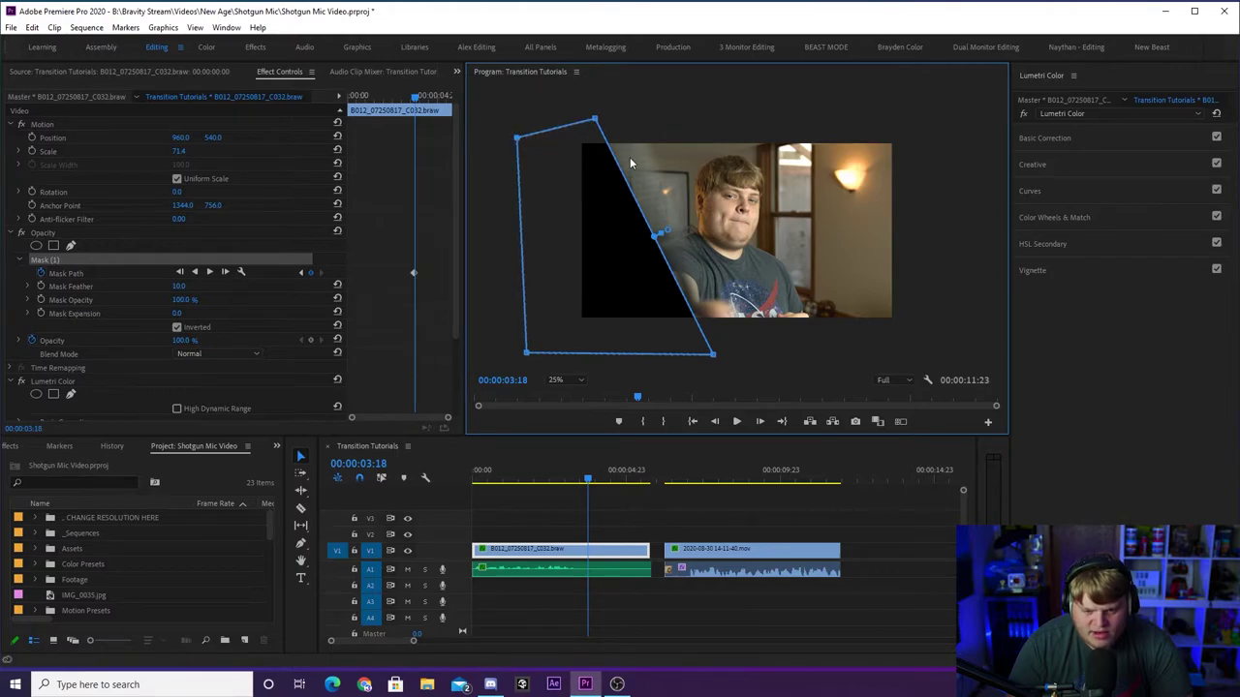
# - At 00:00:03:19, reshape the mask's leading edge to follow the arm, covering most of the picture up to the blurred hand
pyautogui.click(587, 479)
pyautogui.press('Right')
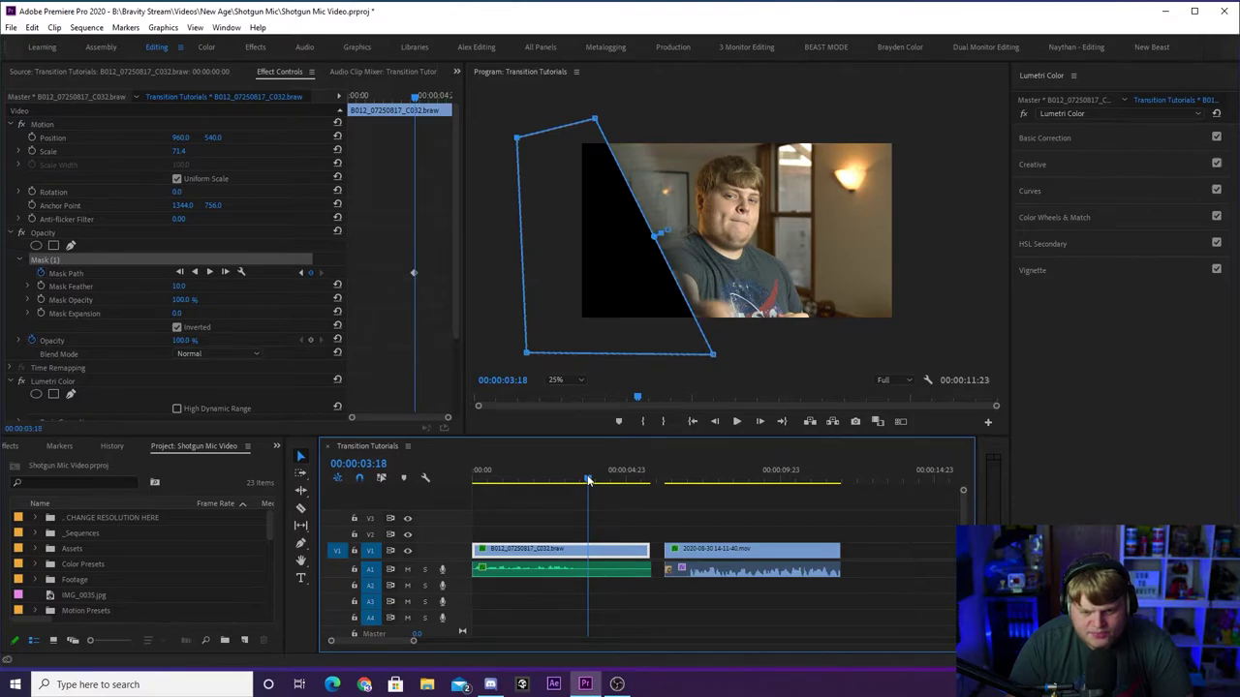
pyautogui.press('Right')
pyautogui.moveTo(594, 119); pyautogui.dragTo(847, 117)
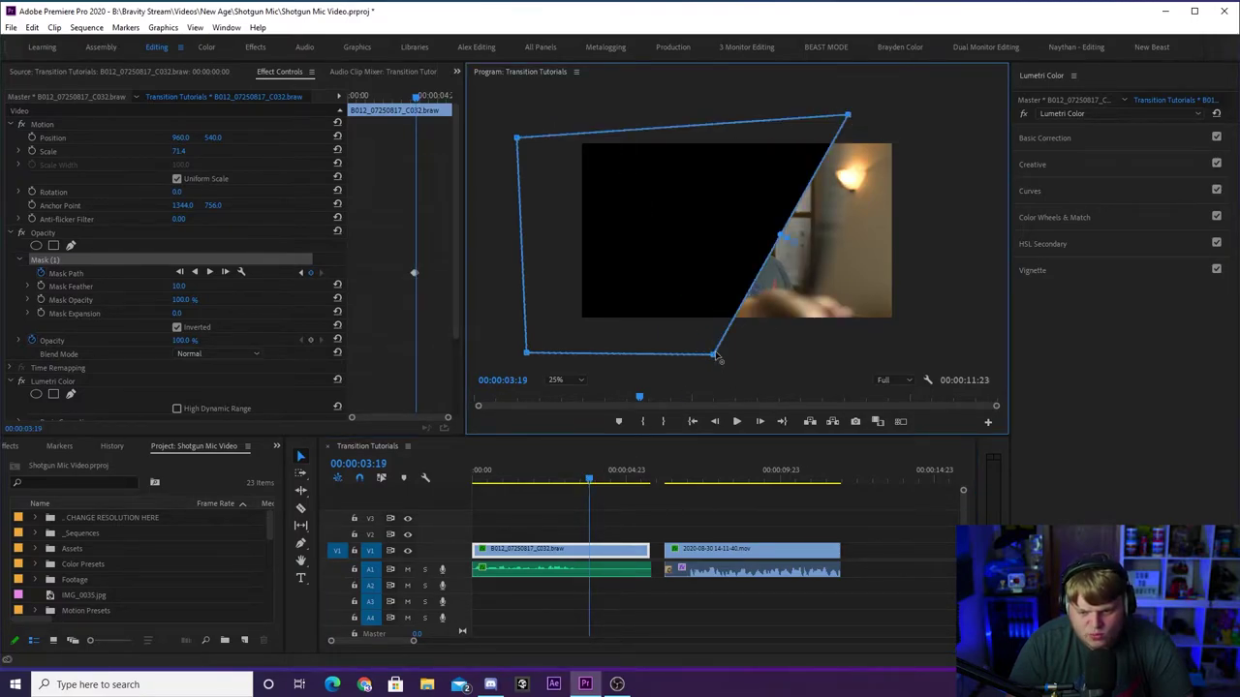
pyautogui.moveTo(717, 358); pyautogui.dragTo(786, 361)
# - At 00:00:03:20, widen the mask so only the picture's lower-right corner with the hand remains uncovered
pyautogui.click(589, 480)
pyautogui.click(591, 481)
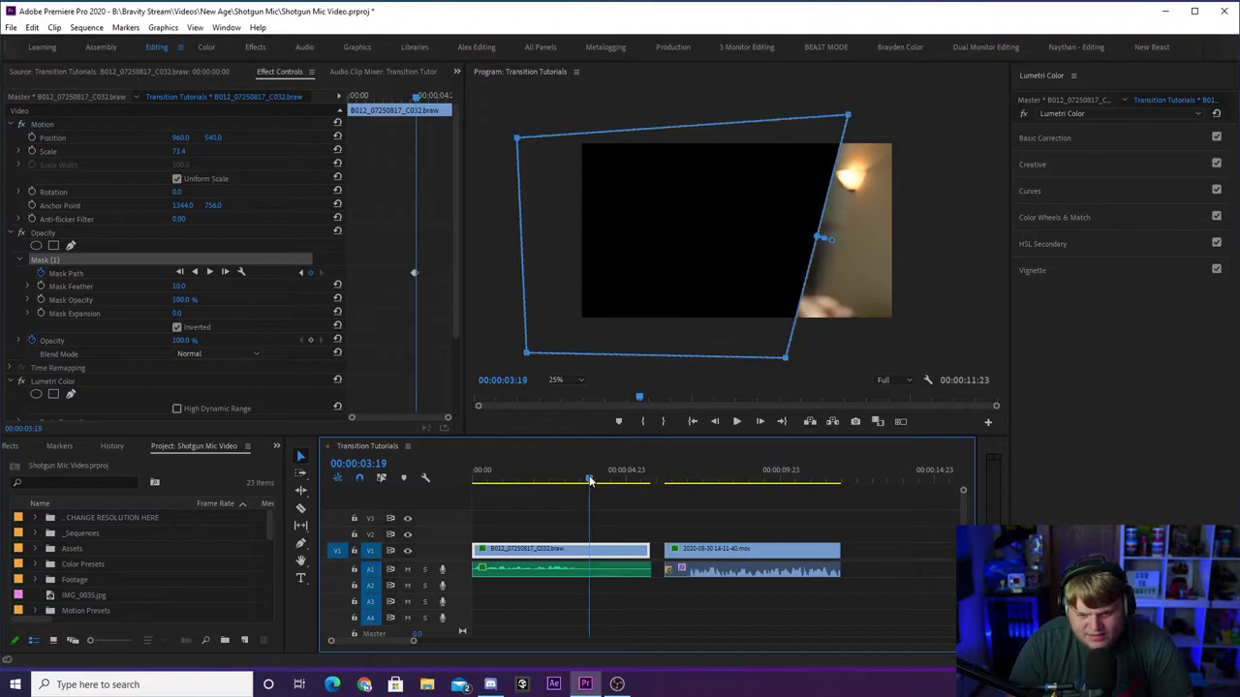
pyautogui.moveTo(850, 124); pyautogui.dragTo(965, 126)
pyautogui.moveTo(519, 138); pyautogui.dragTo(580, 94)
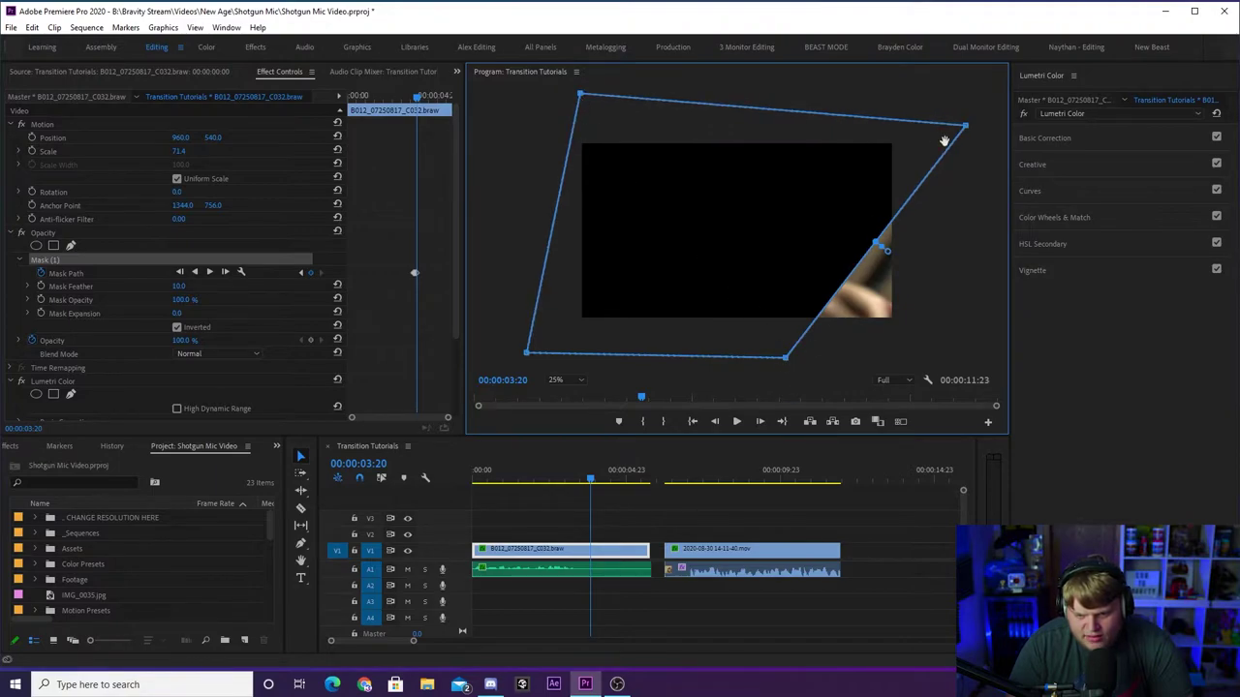
pyautogui.moveTo(966, 129); pyautogui.dragTo(984, 133)
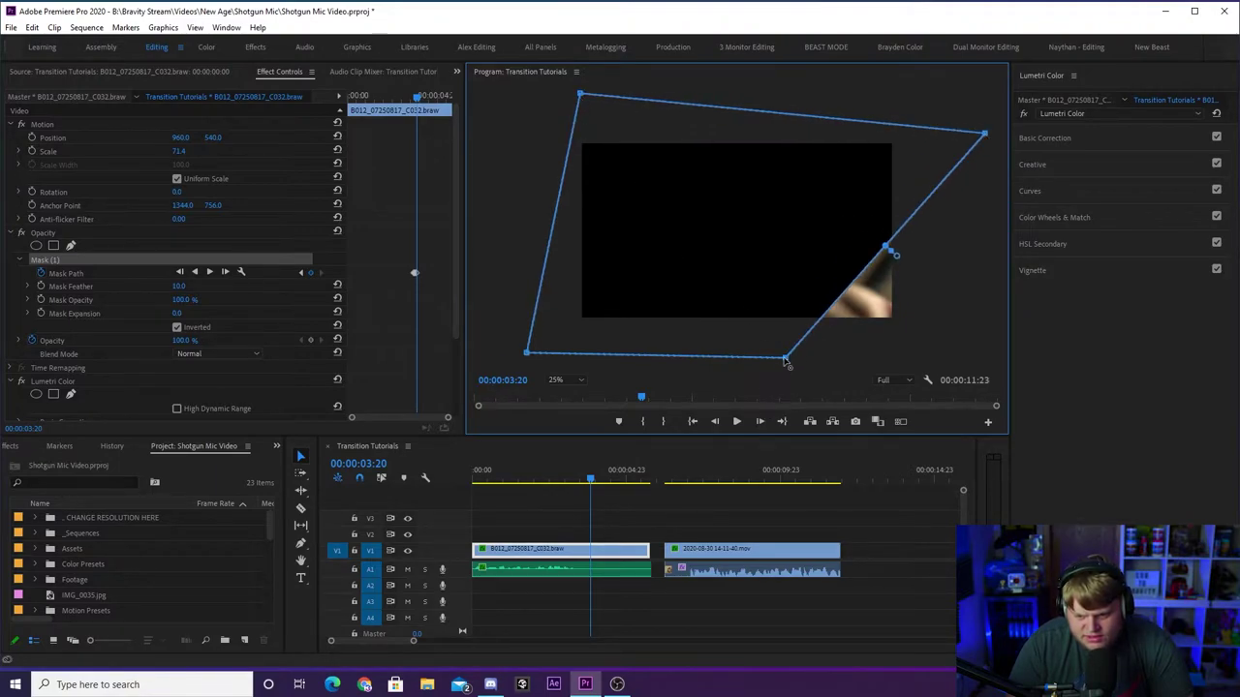
pyautogui.moveTo(786, 360); pyautogui.dragTo(796, 363)
# - At 00:00:03:21, extend the mask's two right-hand points beyond the frame so it covers the whole picture
pyautogui.click(588, 484)
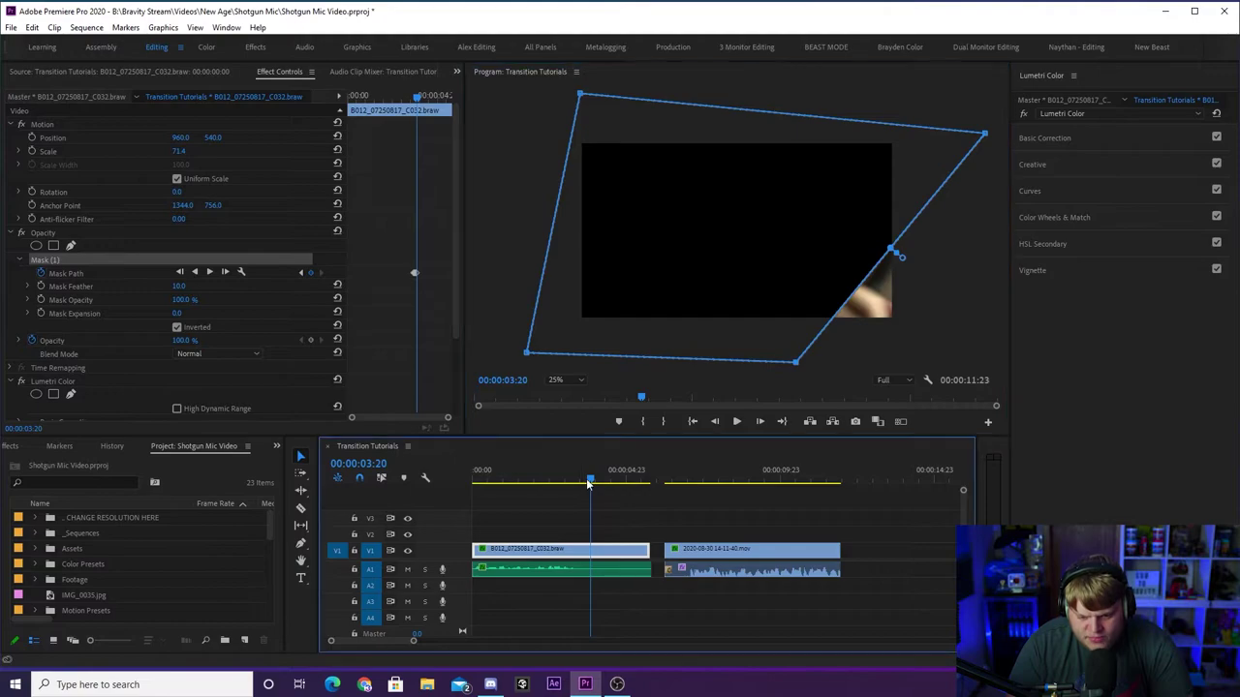
pyautogui.moveTo(597, 484); pyautogui.dragTo(596, 479)
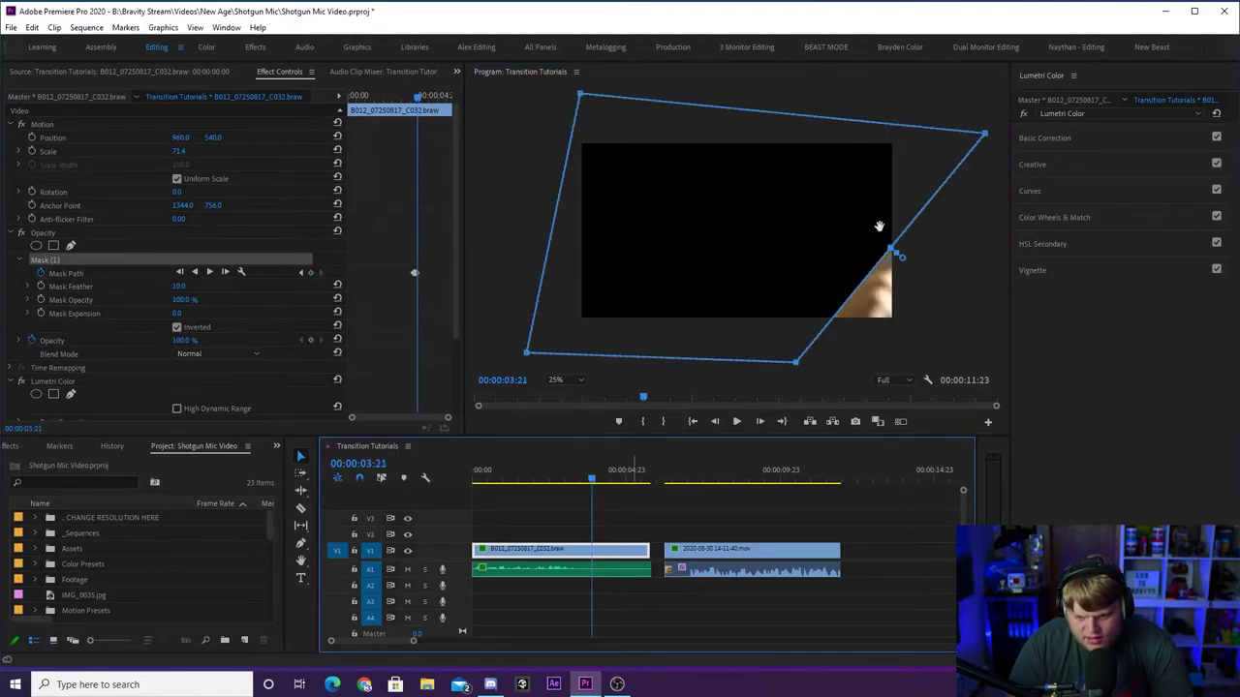
pyautogui.moveTo(995, 131); pyautogui.dragTo(1009, 129)
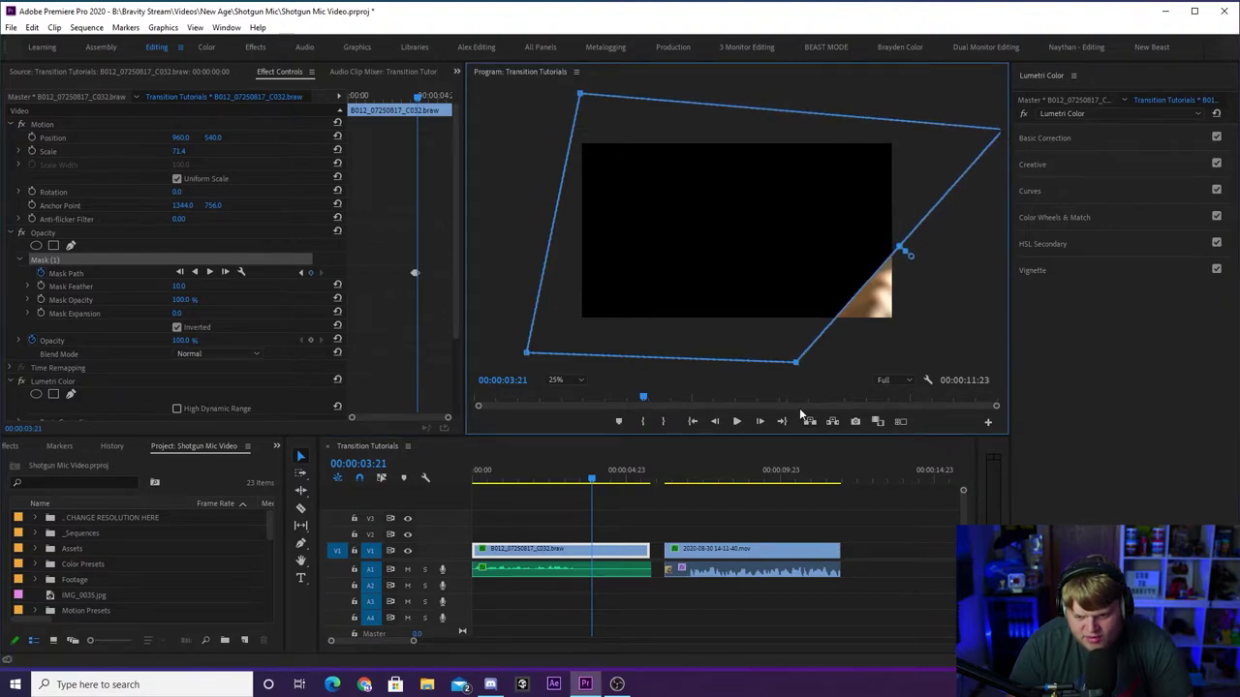
pyautogui.moveTo(796, 364); pyautogui.dragTo(884, 366)
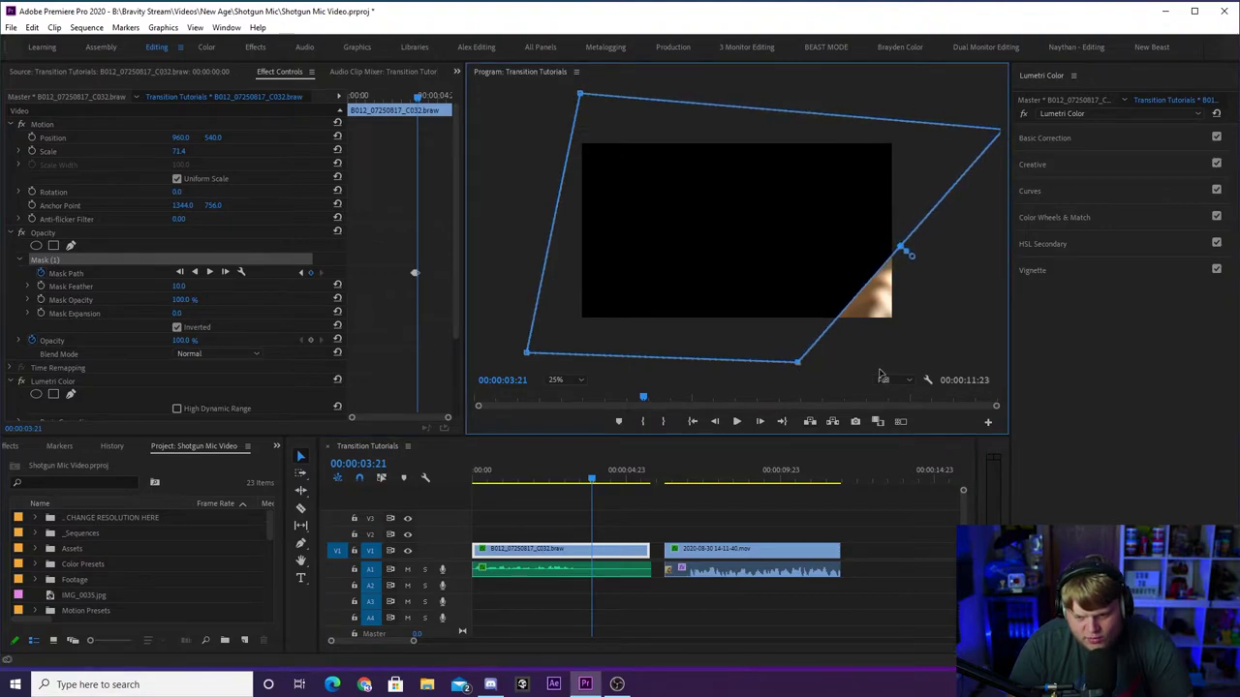
# - At 00:00:03:16, pull the mask's upper and lower-right points outward so the mask sits completely off the picture's left edge
pyautogui.click(588, 476)
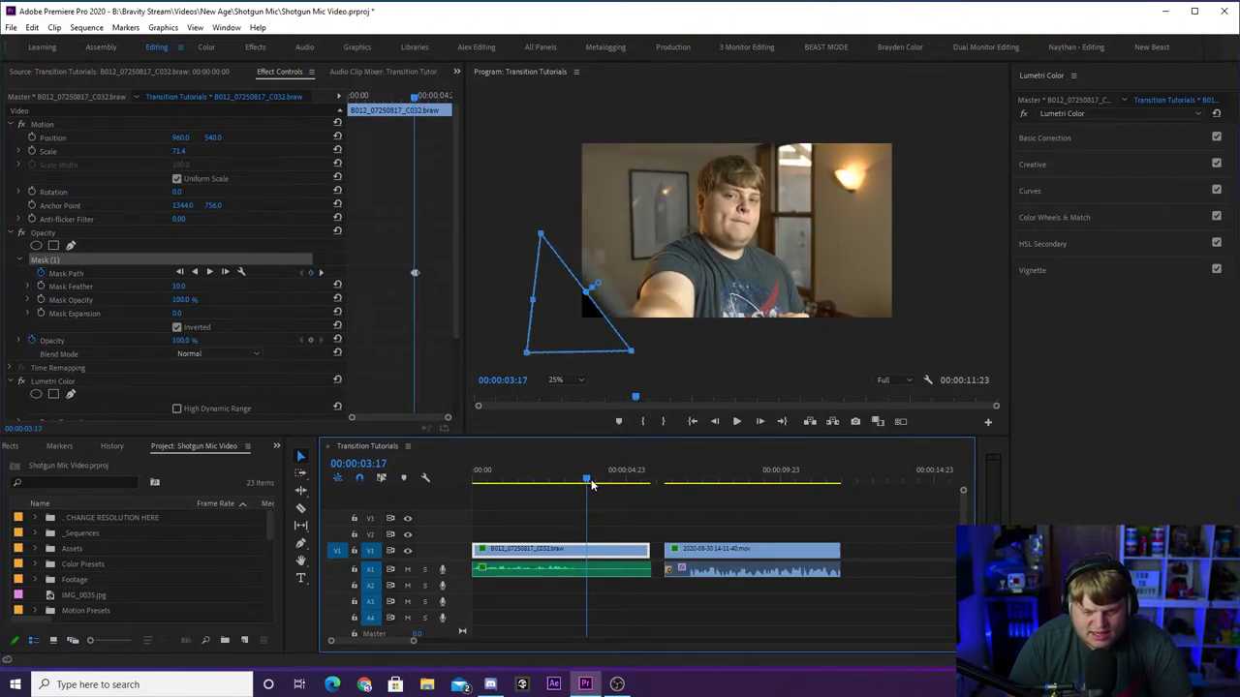
pyautogui.press('Left')
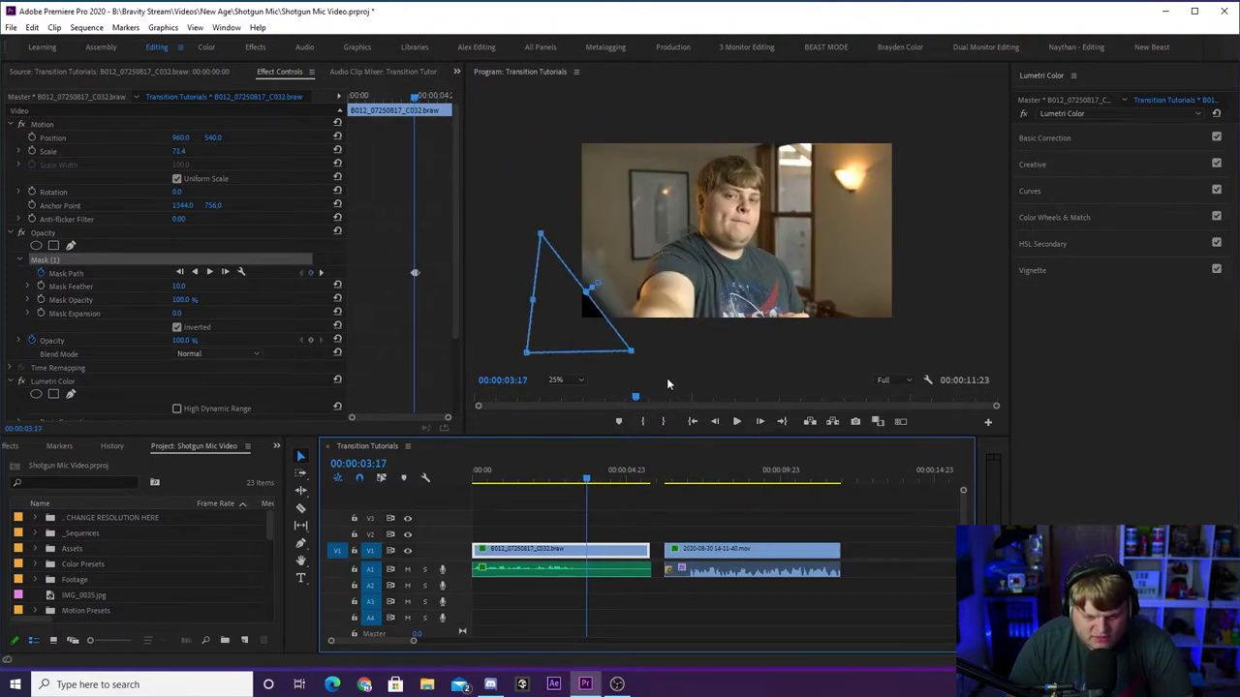
pyautogui.moveTo(543, 237); pyautogui.dragTo(514, 268)
pyautogui.moveTo(631, 354); pyautogui.dragTo(595, 366)
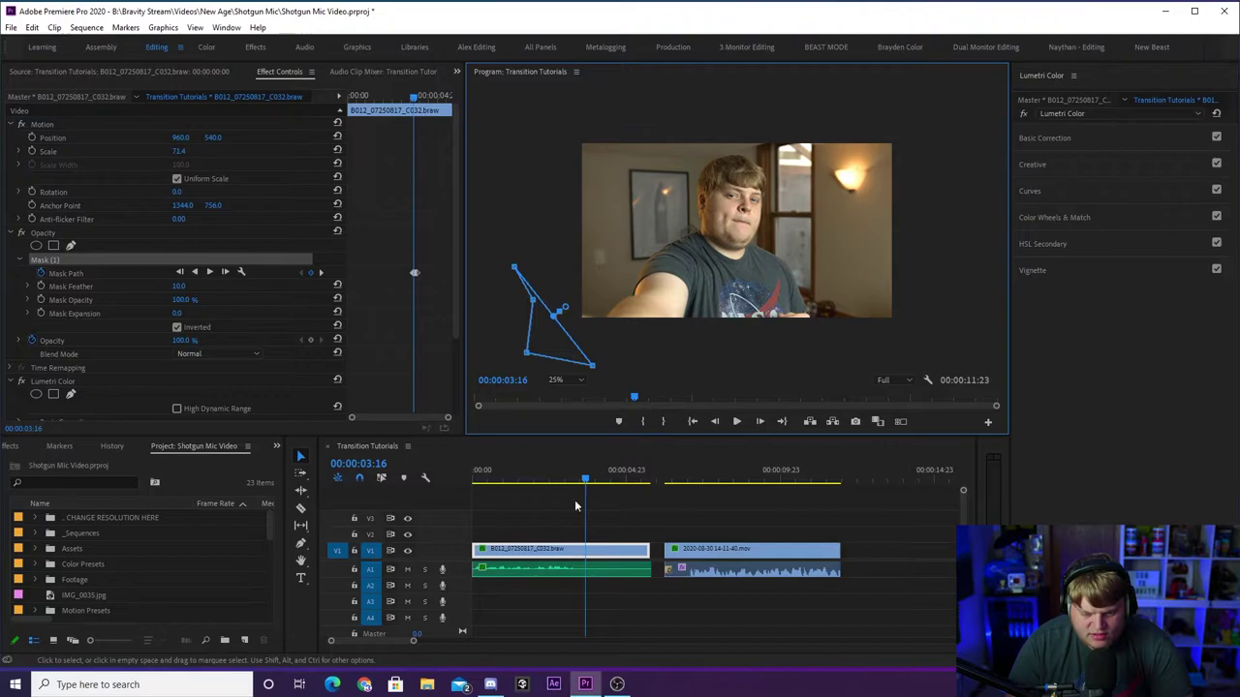
# - Set the Mask Feather to 151 while viewing frame 00:00:03:18, and deselect the clip
pyautogui.moveTo(585, 479); pyautogui.dragTo(587, 479)
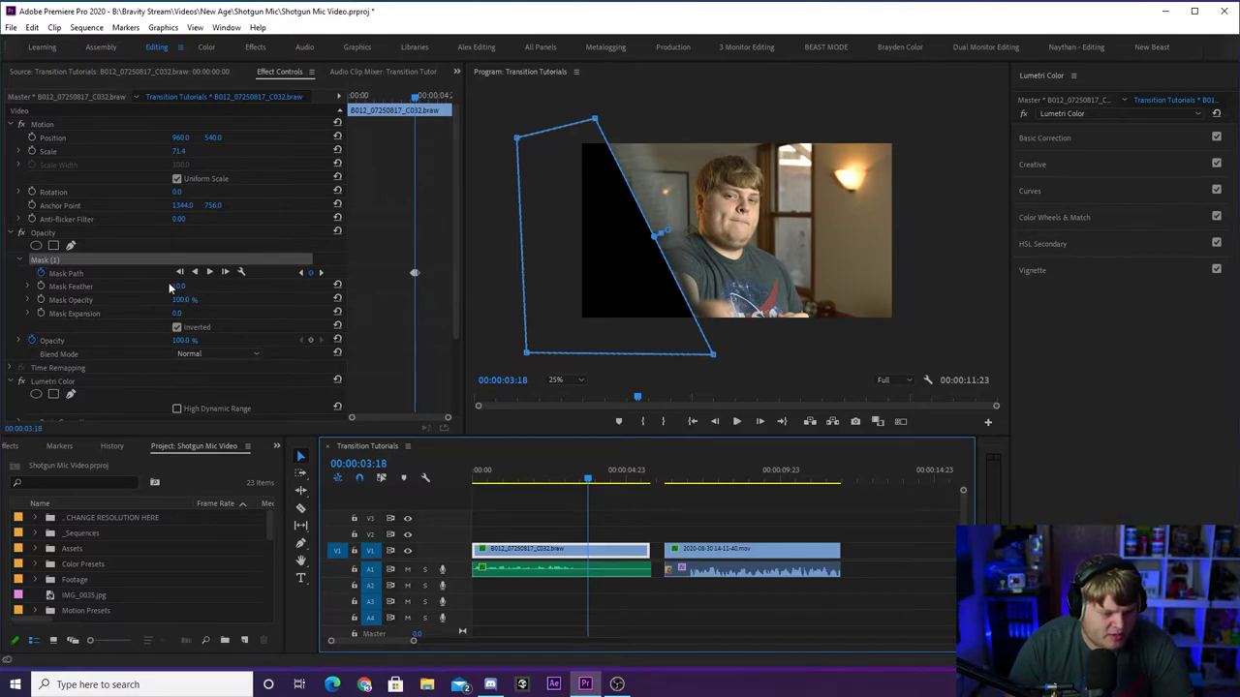
pyautogui.moveTo(176, 288); pyautogui.dragTo(271, 288)
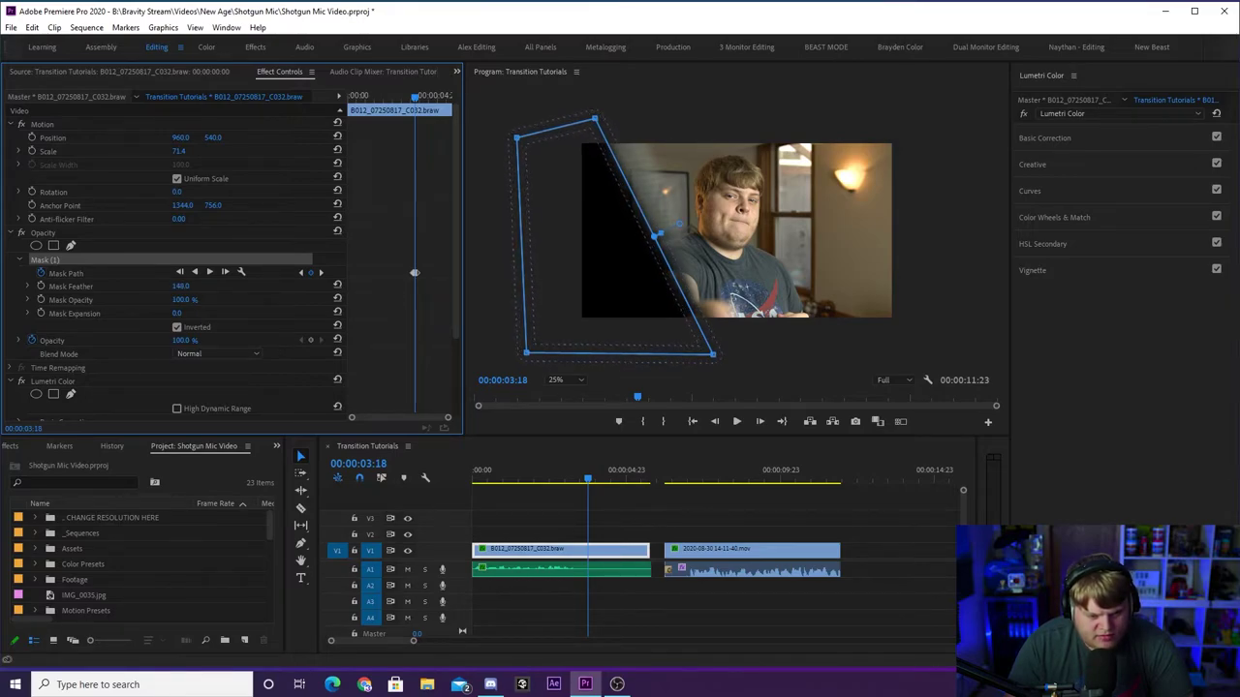
pyautogui.click(630, 614)
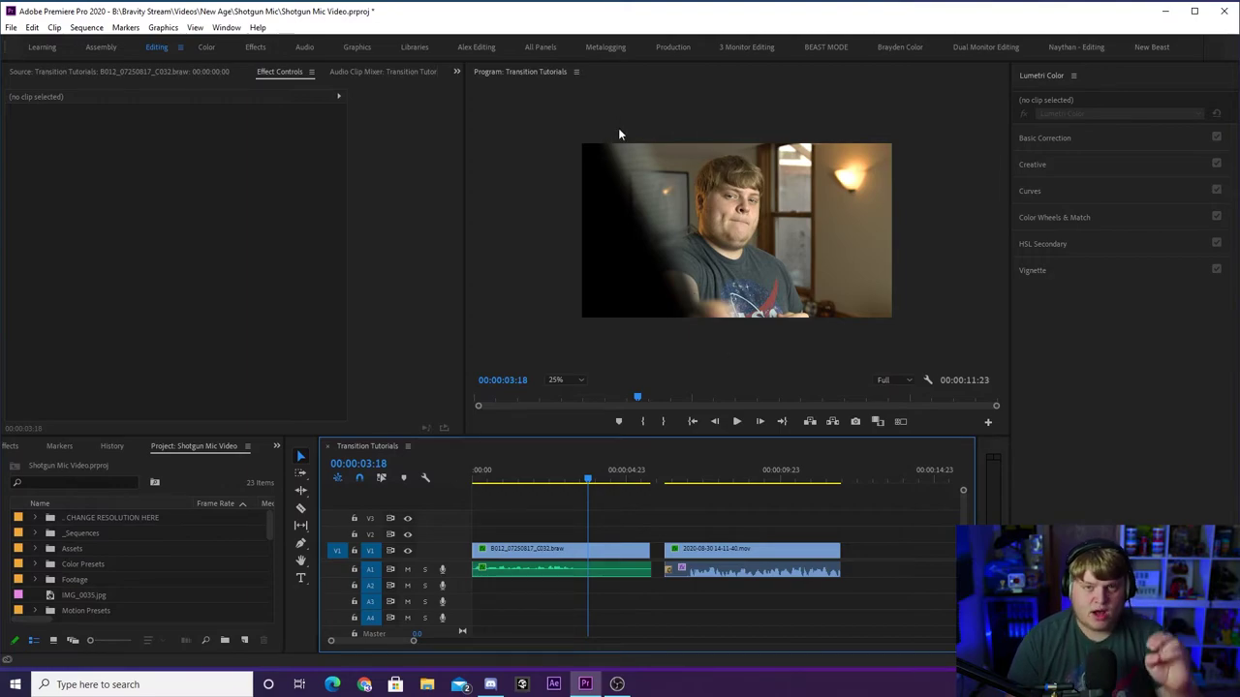
# - Step back and forth frame by frame around 00:00:03:17 to 00:00:03:19 to examine the feathered mask edge against the arm
pyautogui.press('Right')
pyautogui.press('Left')
pyautogui.press('Left')
pyautogui.press('Left')
pyautogui.press('Right')
pyautogui.press('Right')
pyautogui.press('Right')
pyautogui.press('Right')
pyautogui.press('Right')
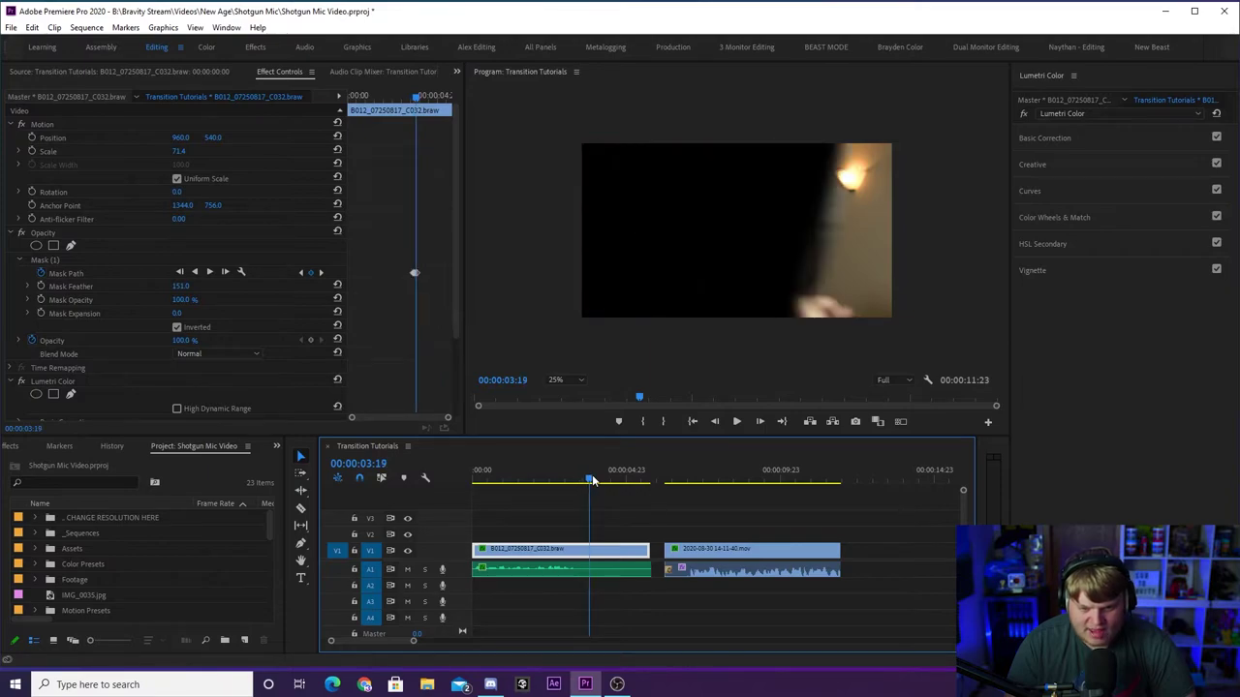
pyautogui.press('Left')
pyautogui.press('Left')
pyautogui.press('Left')
pyautogui.press('Left')
pyautogui.press('Left')
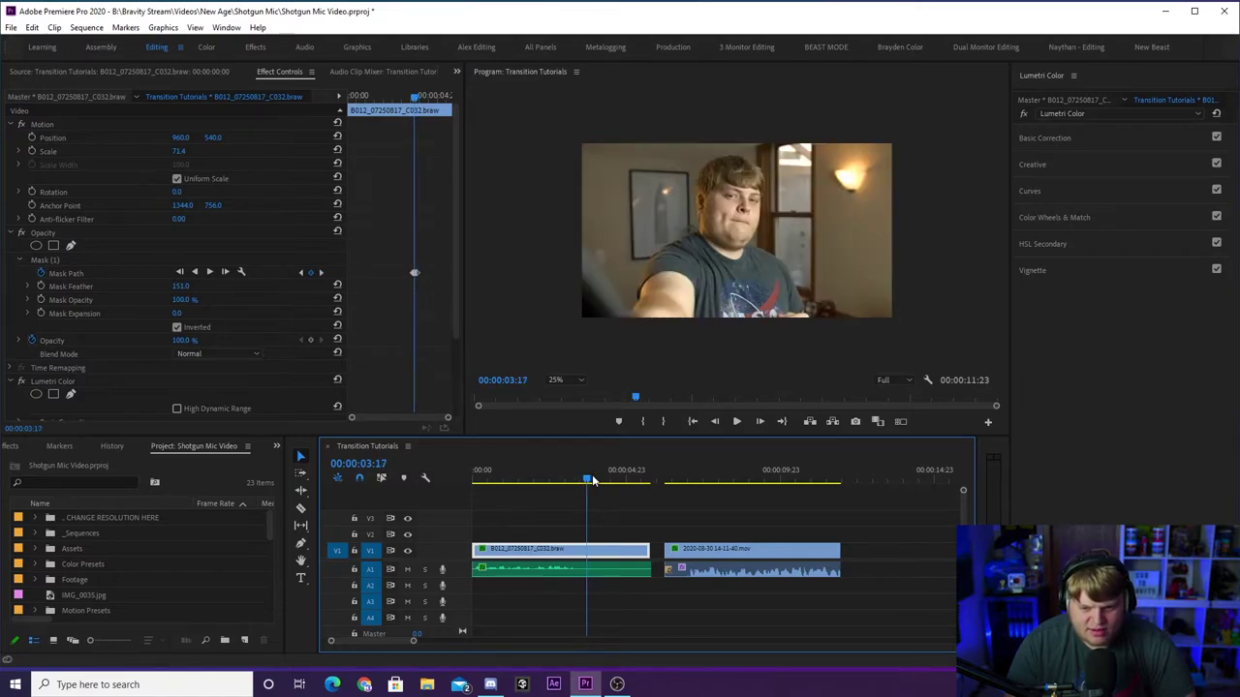
pyautogui.press('Right')
pyautogui.press('Right')
pyautogui.press('Right')
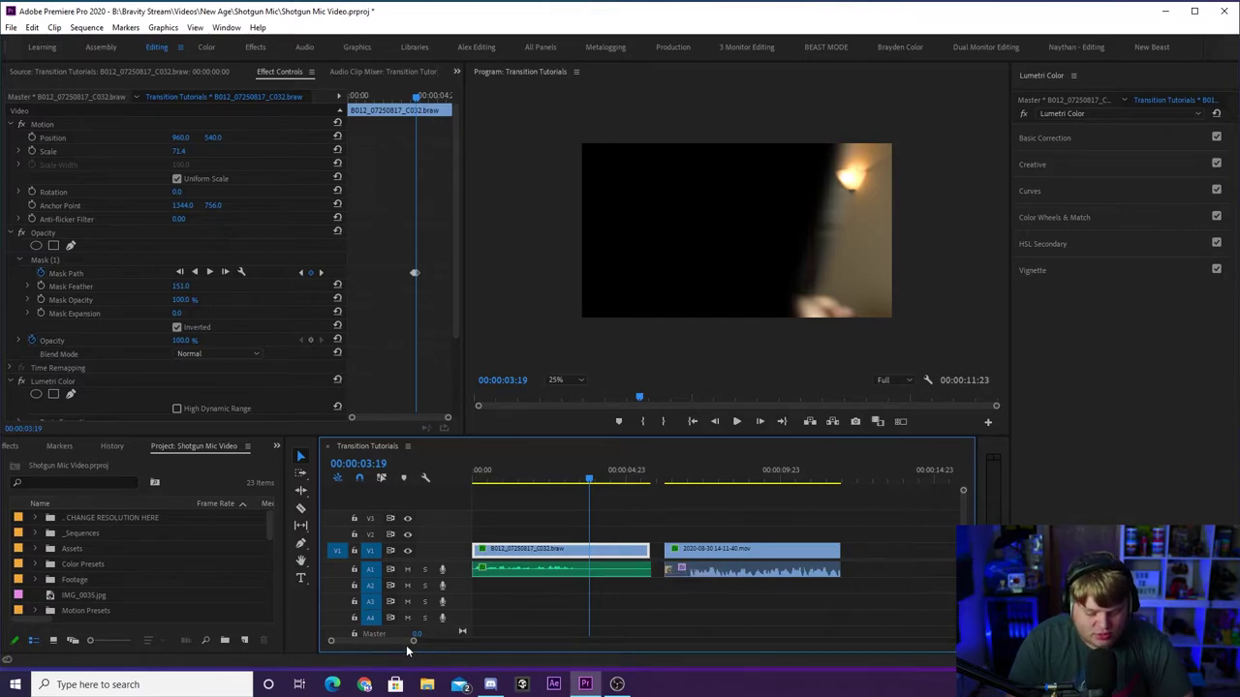
# - Put the first clip's video on V2 and slide the second clip, with its audio on A2, beneath its end at about 00:00:02:23
pyautogui.moveTo(413, 642); pyautogui.dragTo(409, 640)
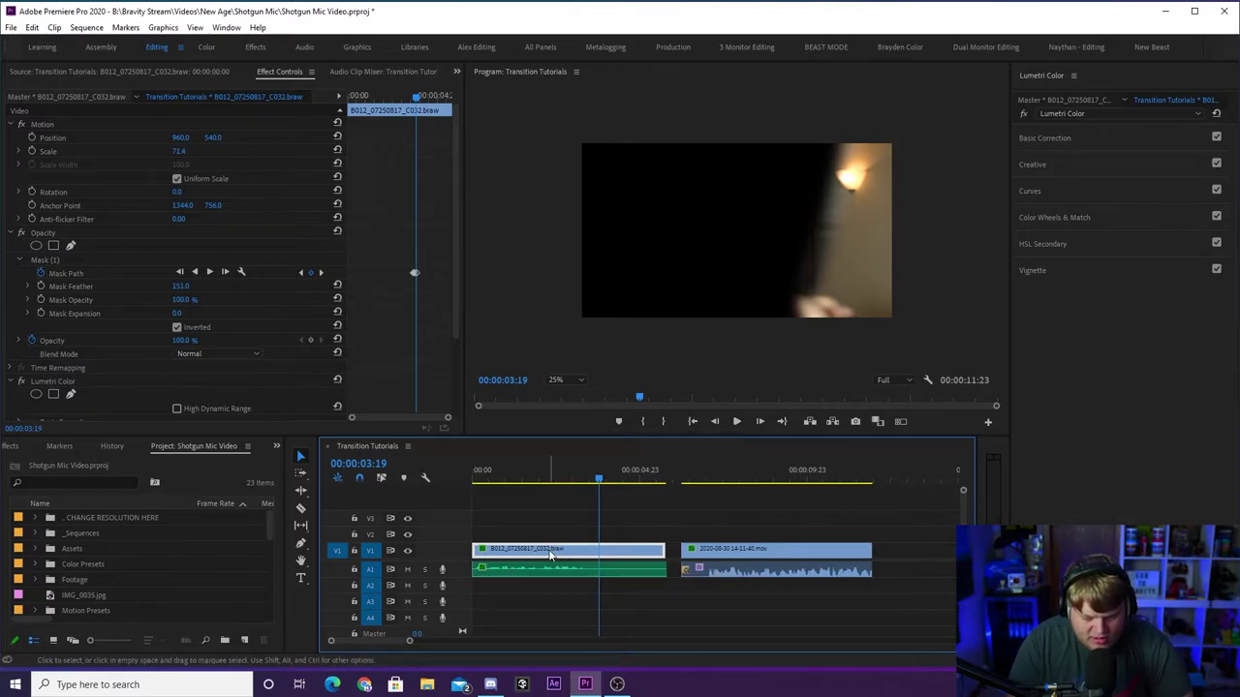
pyautogui.moveTo(549, 551); pyautogui.dragTo(548, 535)
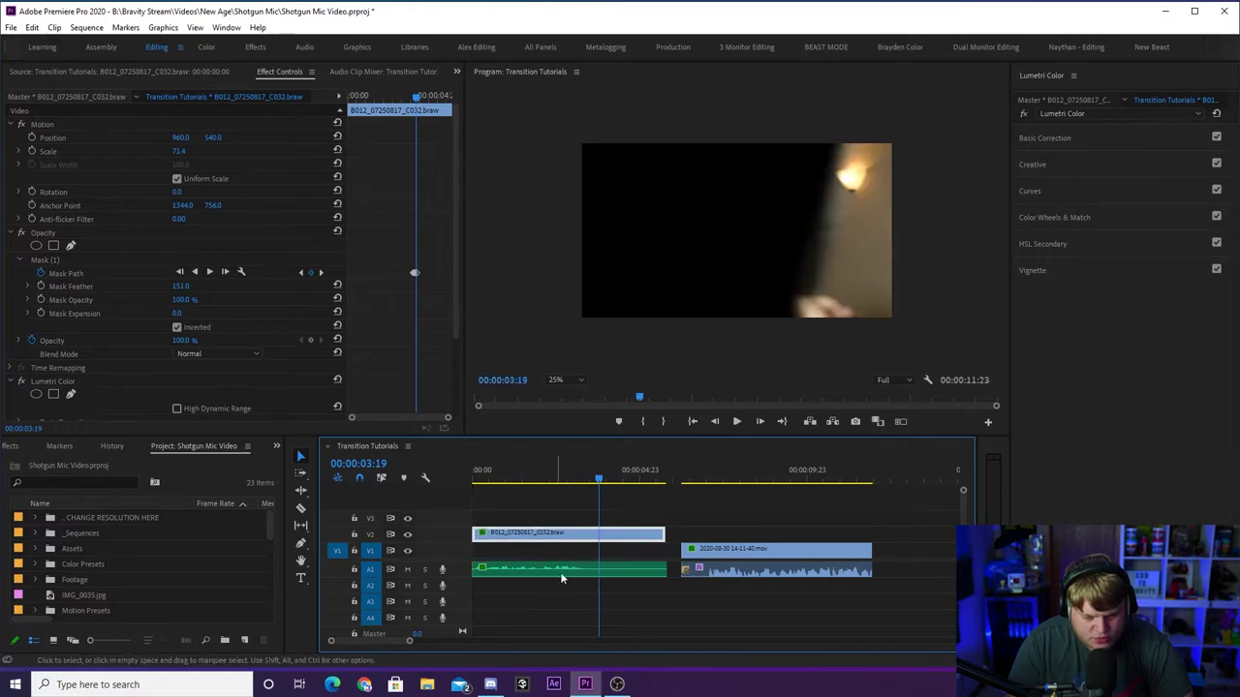
pyautogui.moveTo(741, 580); pyautogui.dragTo(742, 594)
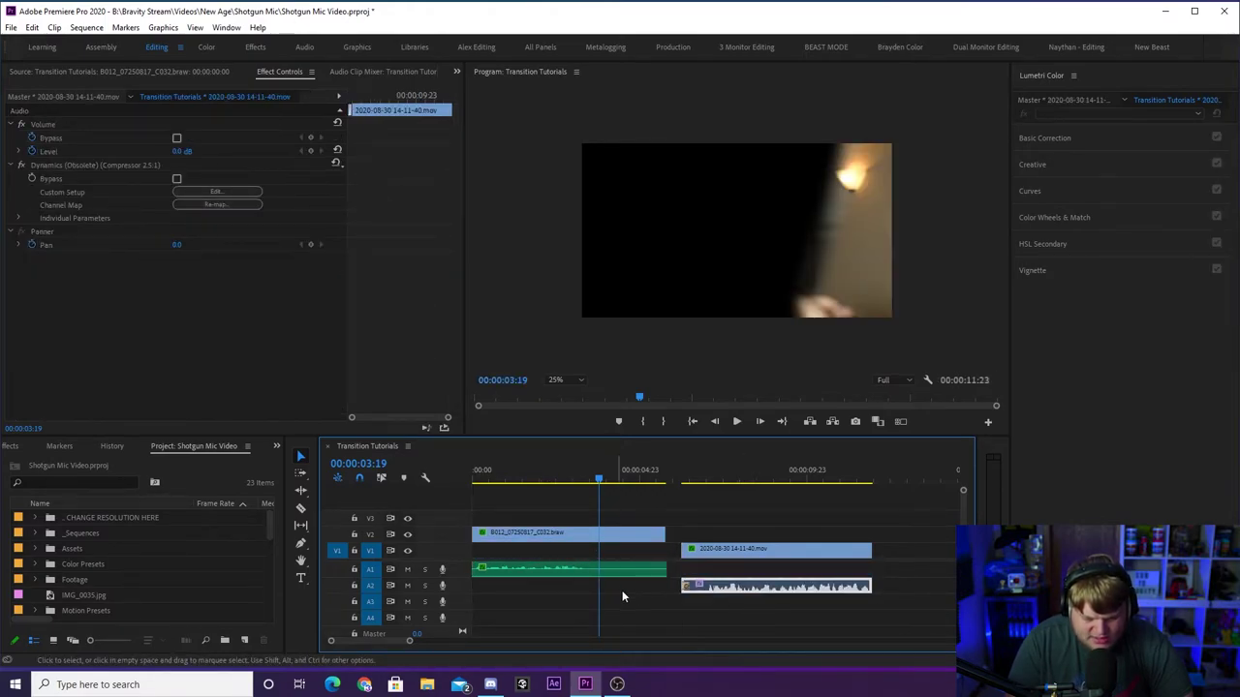
pyautogui.keyDown('shift'); pyautogui.click(759, 549); pyautogui.keyUp('shift')
pyautogui.moveTo(756, 556); pyautogui.dragTo(655, 569)
# - Step frame by frame through the overlap to 00:00:03:19 and back to 00:00:03:17 to examine how the second clip is revealed
pyautogui.click(573, 485)
pyautogui.press('Right')
pyautogui.press('Right')
pyautogui.press('Right')
pyautogui.press('Right')
pyautogui.press('Right')
pyautogui.press('Right')
pyautogui.press('Right')
pyautogui.press('Right')
pyautogui.press('Right')
pyautogui.press('Right')
pyautogui.press('Right')
pyautogui.press('Right')
pyautogui.press('Right')
pyautogui.press('Right')
pyautogui.press('Right')
pyautogui.press('Right')
pyautogui.press('Right')
pyautogui.press('Right')
pyautogui.press('Right')
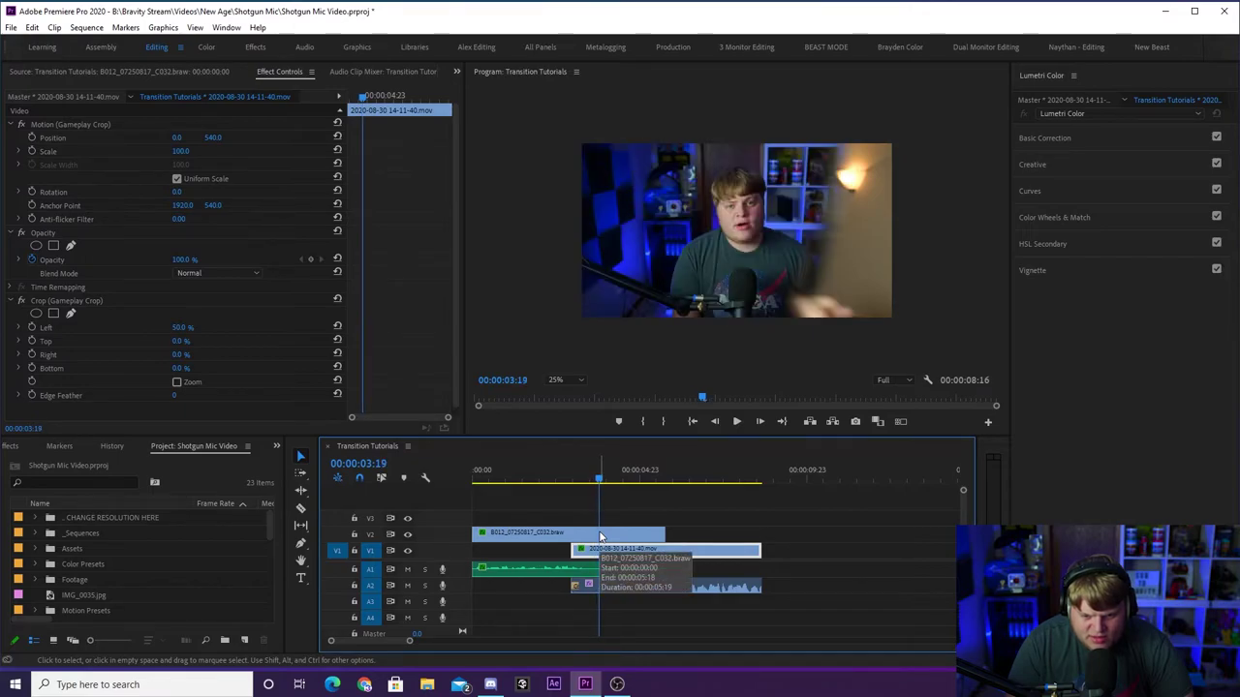
pyautogui.press('Left')
pyautogui.press('Left')
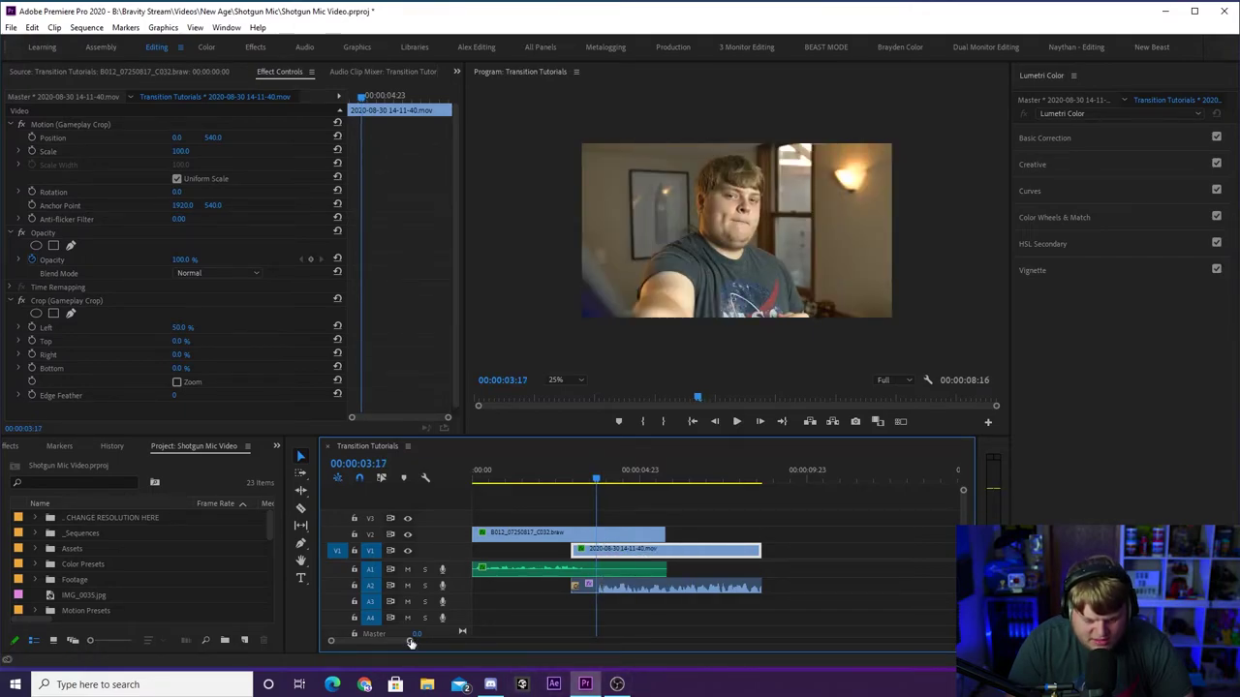
# - Shift the second clip and its audio six frames later, starting at about 00:00:03:05
pyautogui.moveTo(410, 642); pyautogui.dragTo(366, 640)
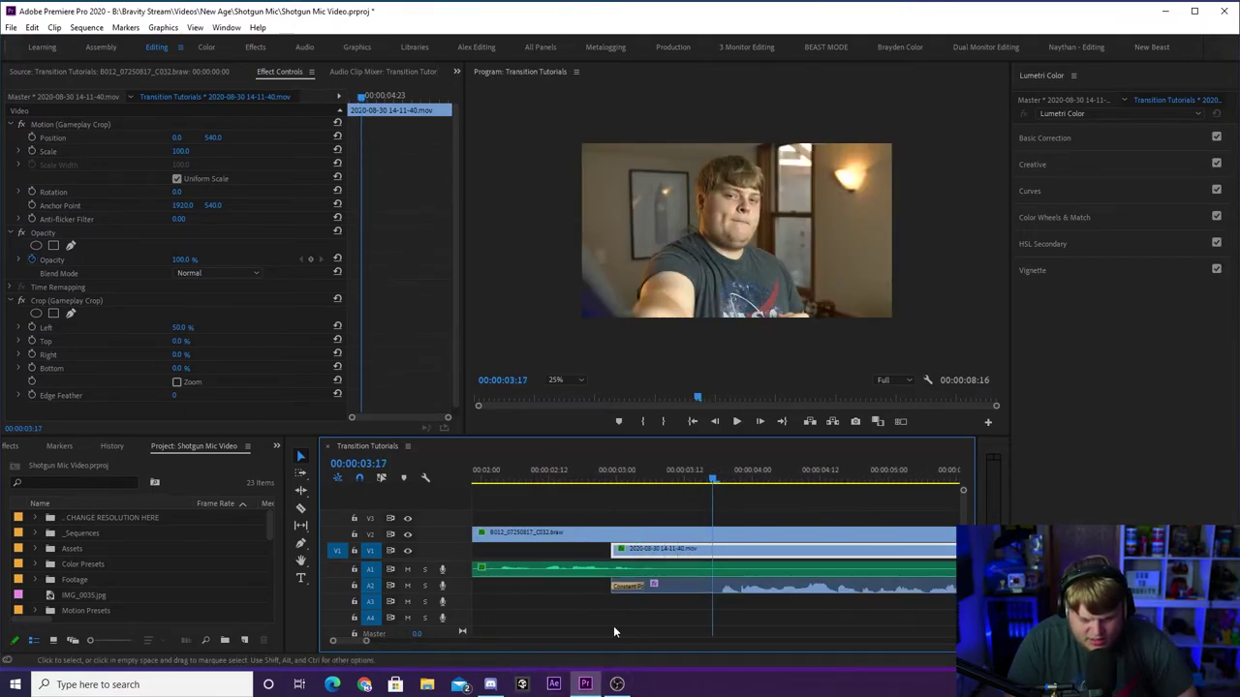
pyautogui.keyDown('shift'); pyautogui.click(681, 584); pyautogui.keyUp('shift')
pyautogui.moveTo(679, 554); pyautogui.dragTo(712, 553)
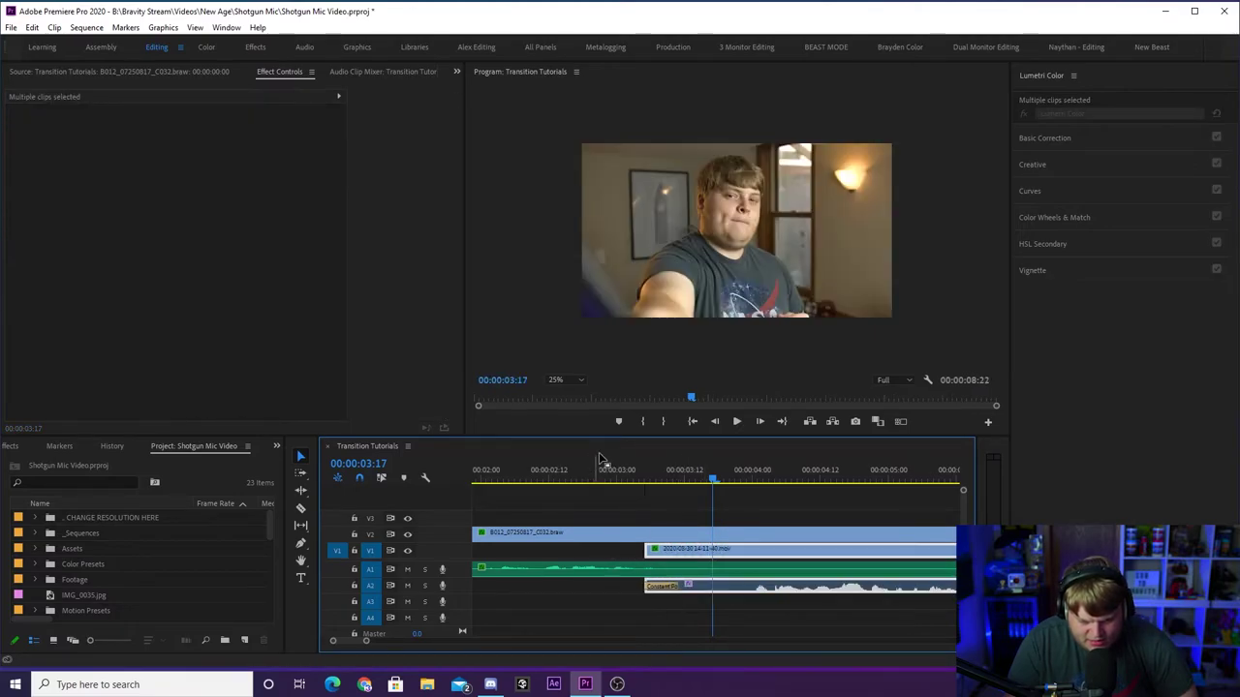
# - Step frame by frame from about 00:00:03:00 to 00:00:03:23 to examine the whole swipe with the shifted second clip
pyautogui.click(616, 468)
pyautogui.press('Right')
pyautogui.press('Right')
pyautogui.press('Right')
pyautogui.press('Right')
pyautogui.press('Right')
pyautogui.press('Right')
pyautogui.press('Right')
pyautogui.press('Right')
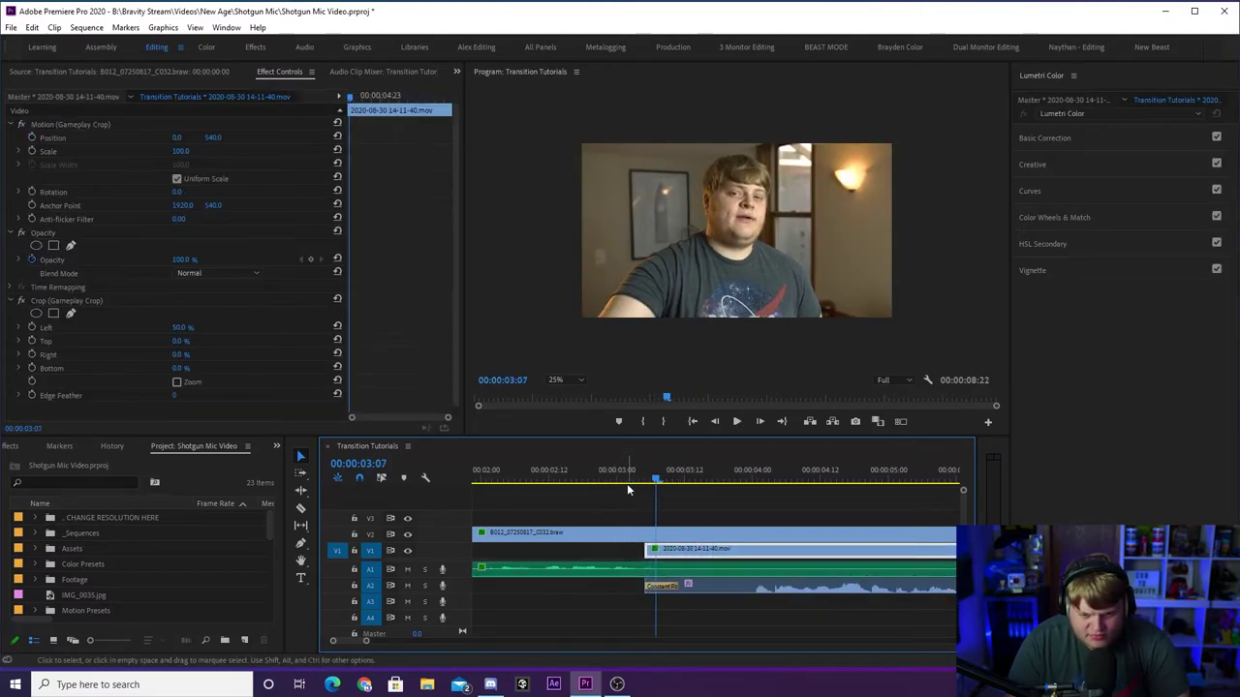
pyautogui.press('Right')
pyautogui.press('Right')
pyautogui.press('Right')
pyautogui.press('Right')
pyautogui.press('Right')
pyautogui.press('Right')
pyautogui.press('Right')
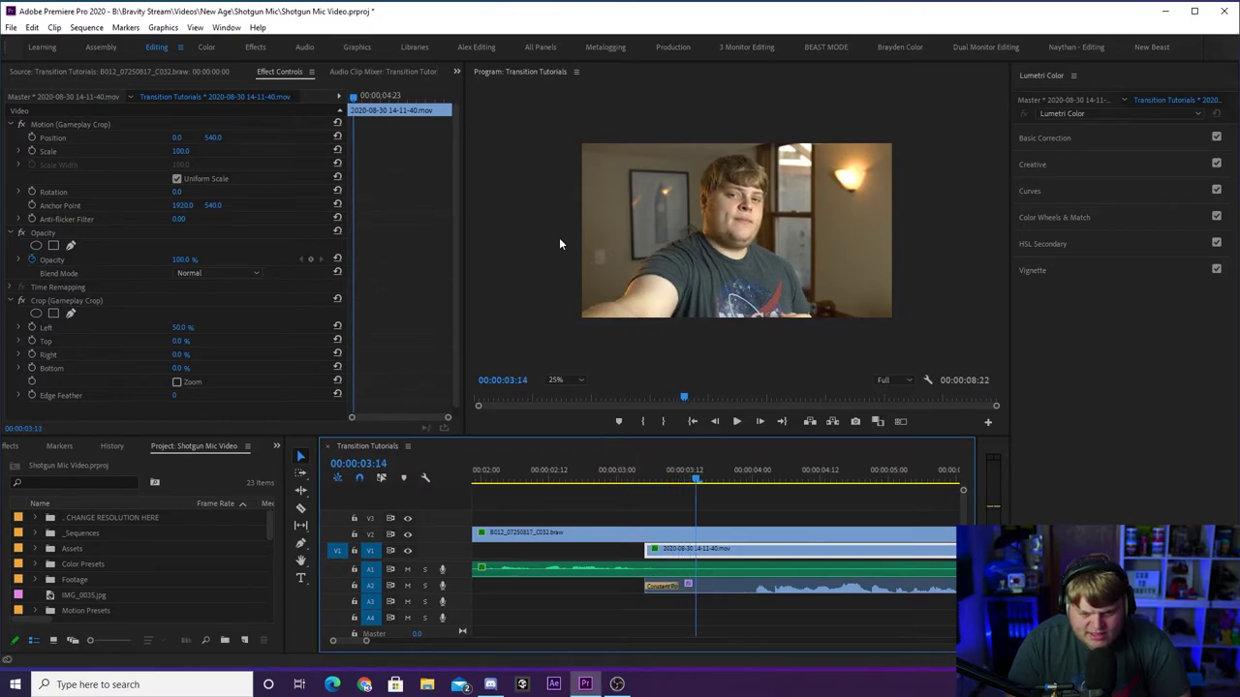
pyautogui.press('Right')
pyautogui.press('Right')
pyautogui.press('Right')
pyautogui.press('Right')
pyautogui.press('Right')
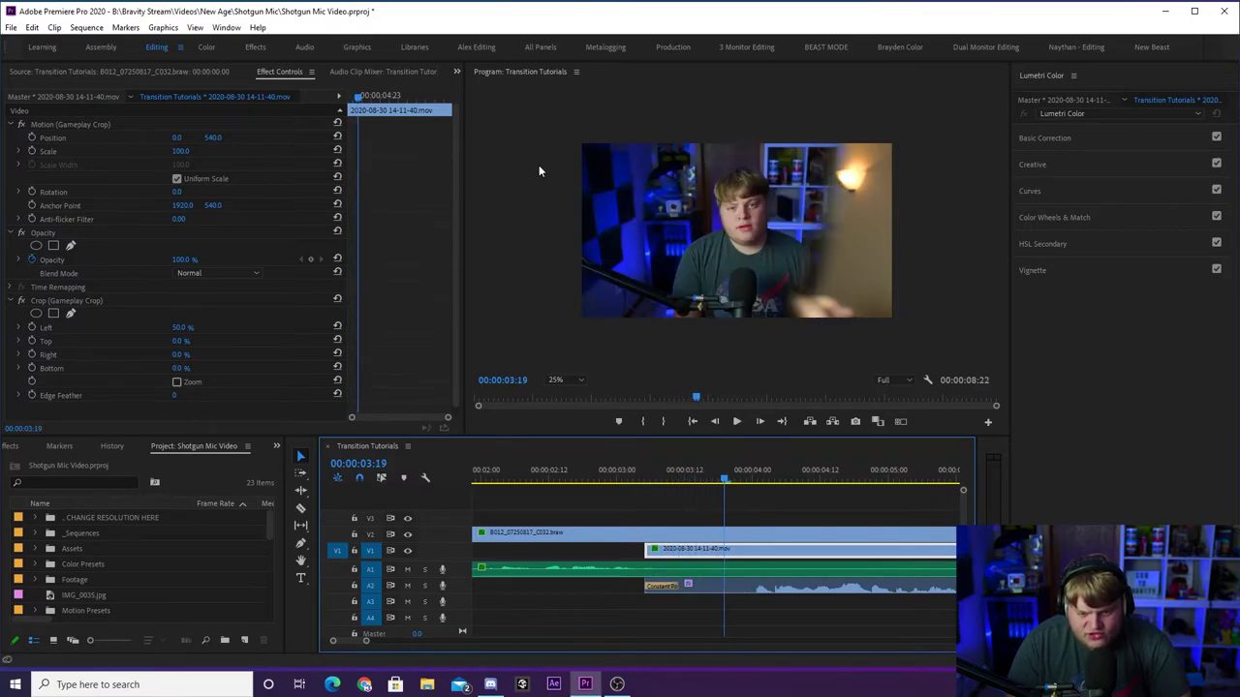
pyautogui.press('Left')
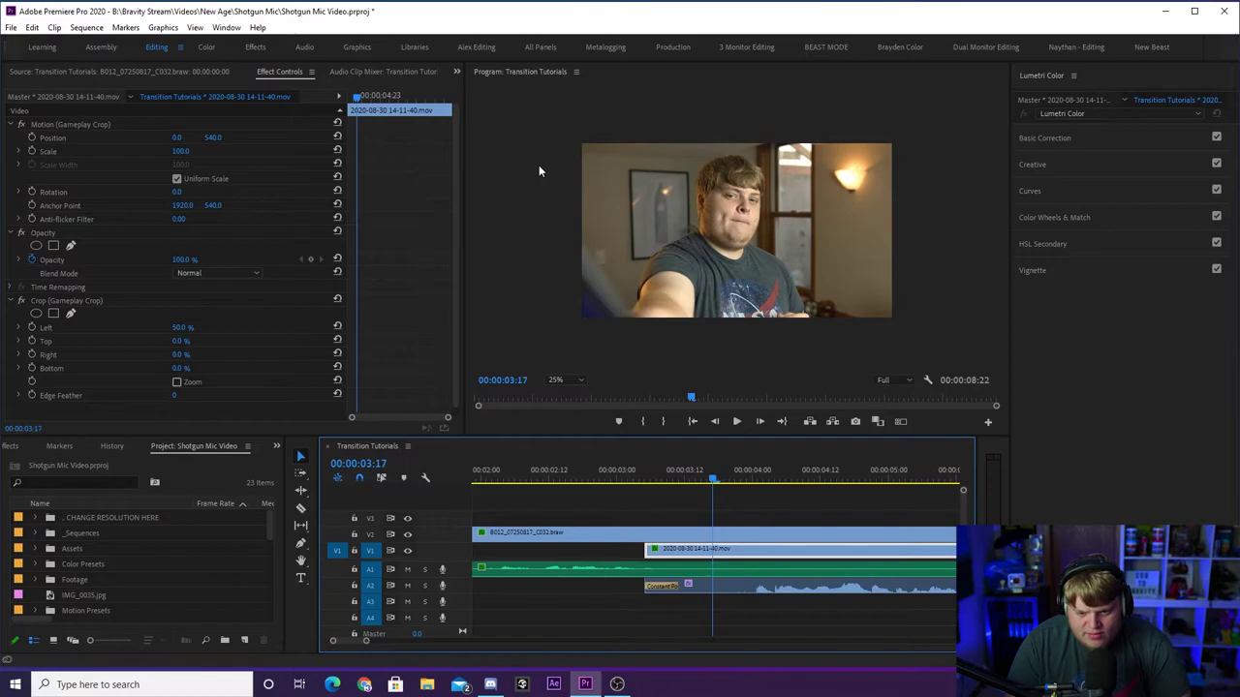
pyautogui.press('Right')
pyautogui.press('Right')
pyautogui.press('Right')
pyautogui.press('Right')
pyautogui.press('Right')
pyautogui.press('Right')
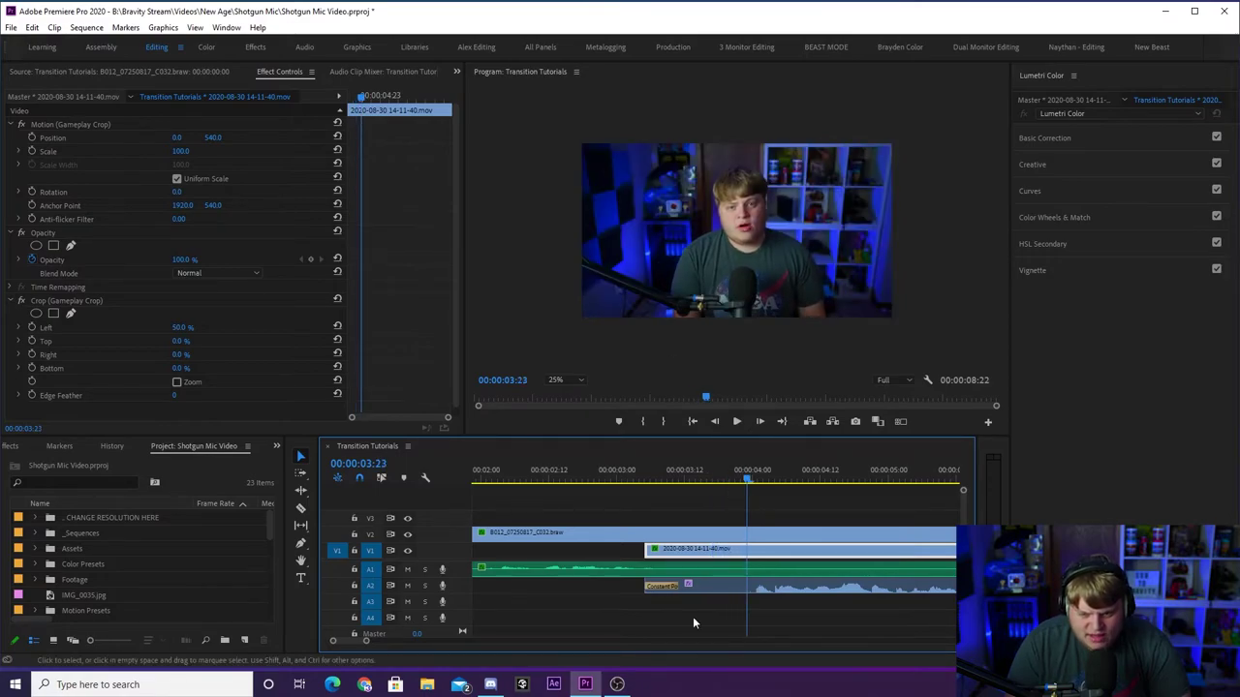
# - Play the sequence through the swipe from before the transition to check its timing and sound
pyautogui.moveTo(364, 640); pyautogui.dragTo(414, 638)
pyautogui.moveTo(548, 478); pyautogui.dragTo(231, 507)
pyautogui.press('space')
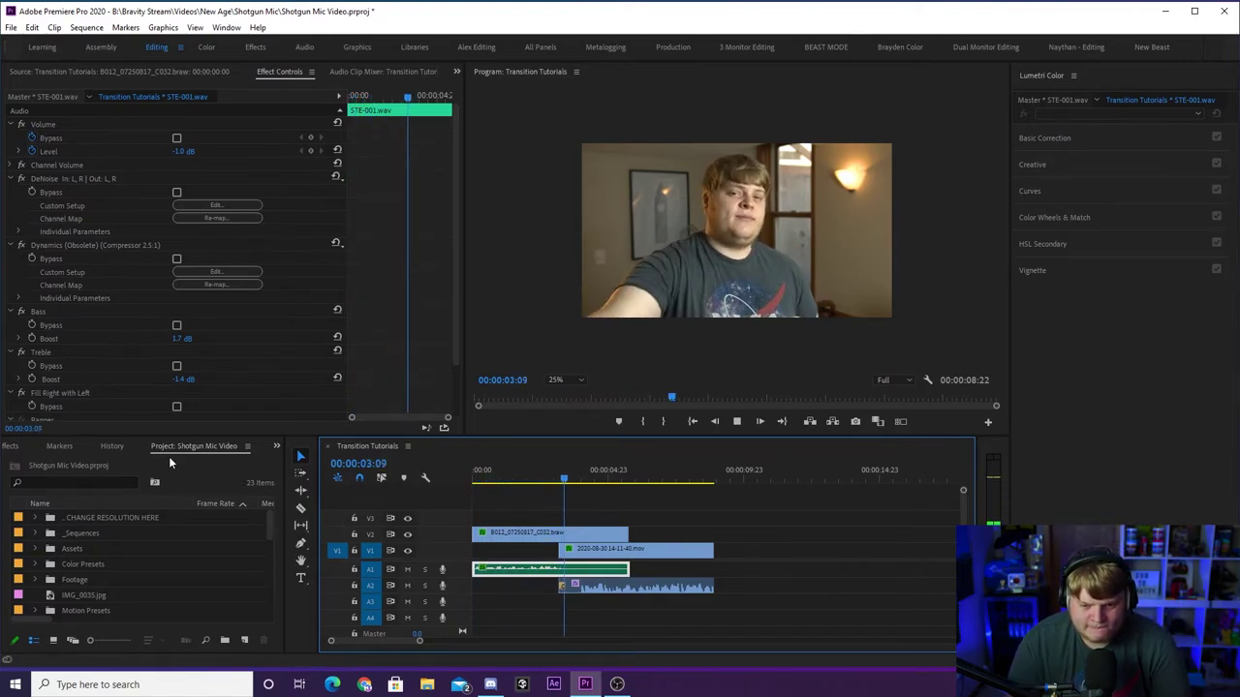
pyautogui.click(513, 481)
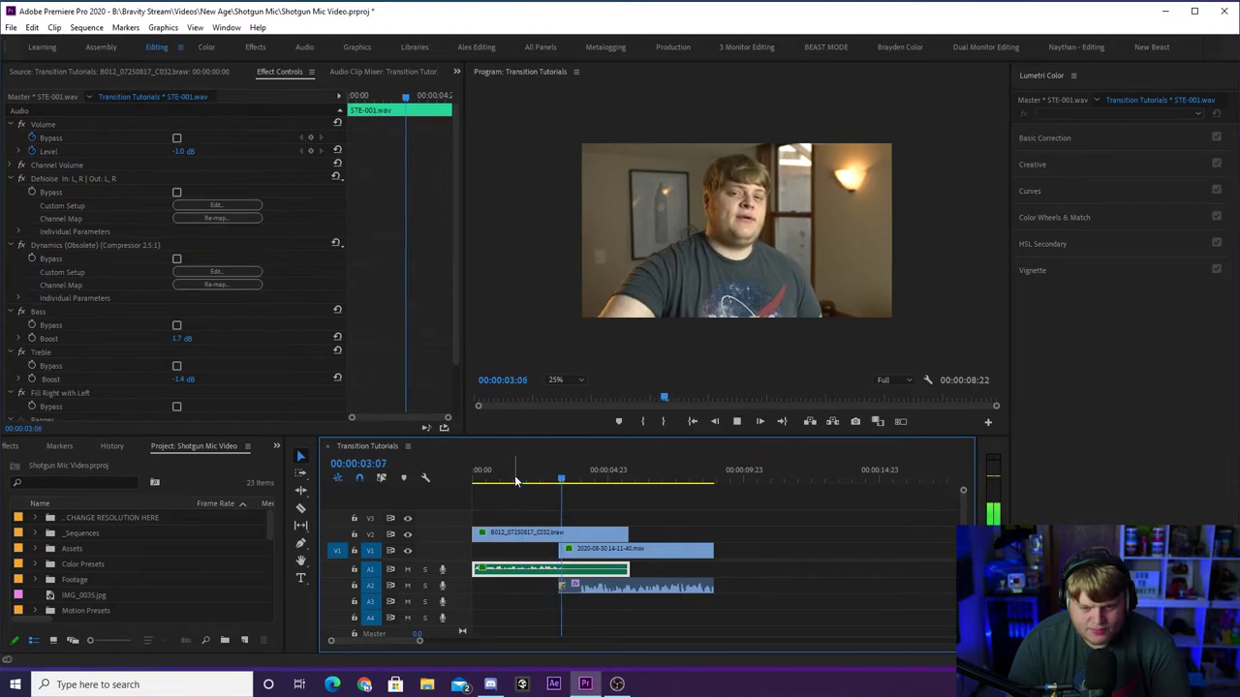
pyautogui.press('space')
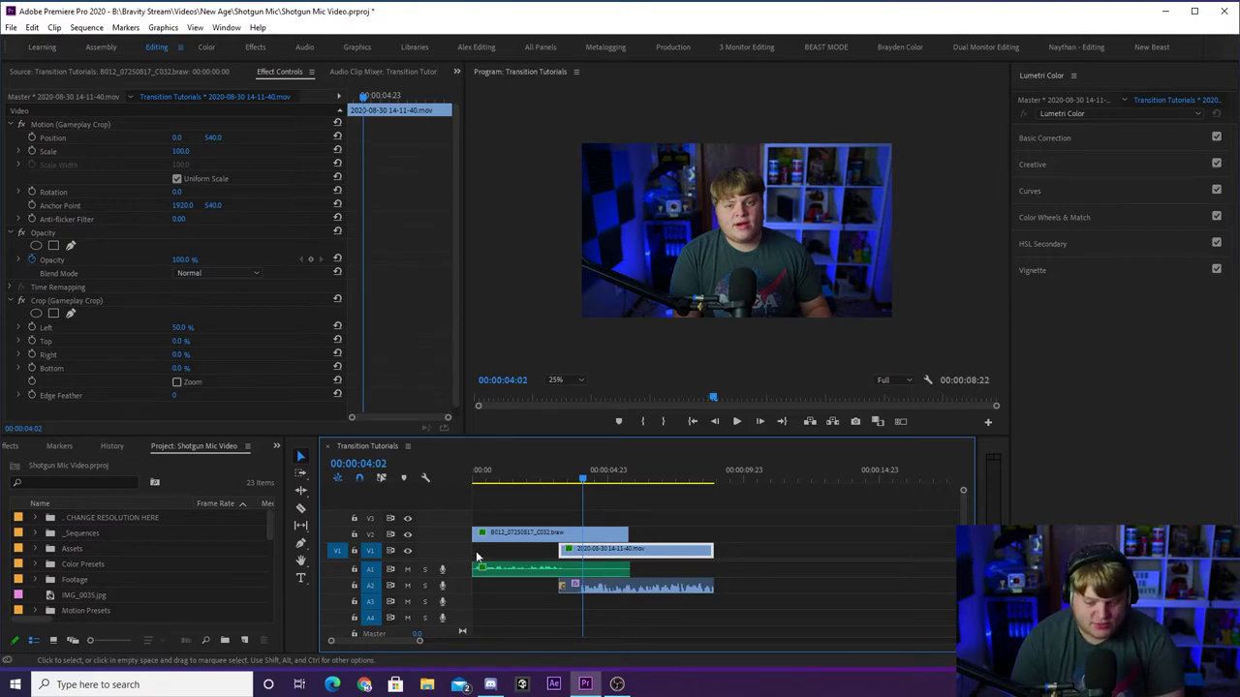
# - Step frame by frame to 00:00:03:09, approaching the start of the swipe
pyautogui.click(561, 474)
pyautogui.press('Right')
pyautogui.press('Right')
pyautogui.press('Right')
pyautogui.press('Right')
pyautogui.press('Right')
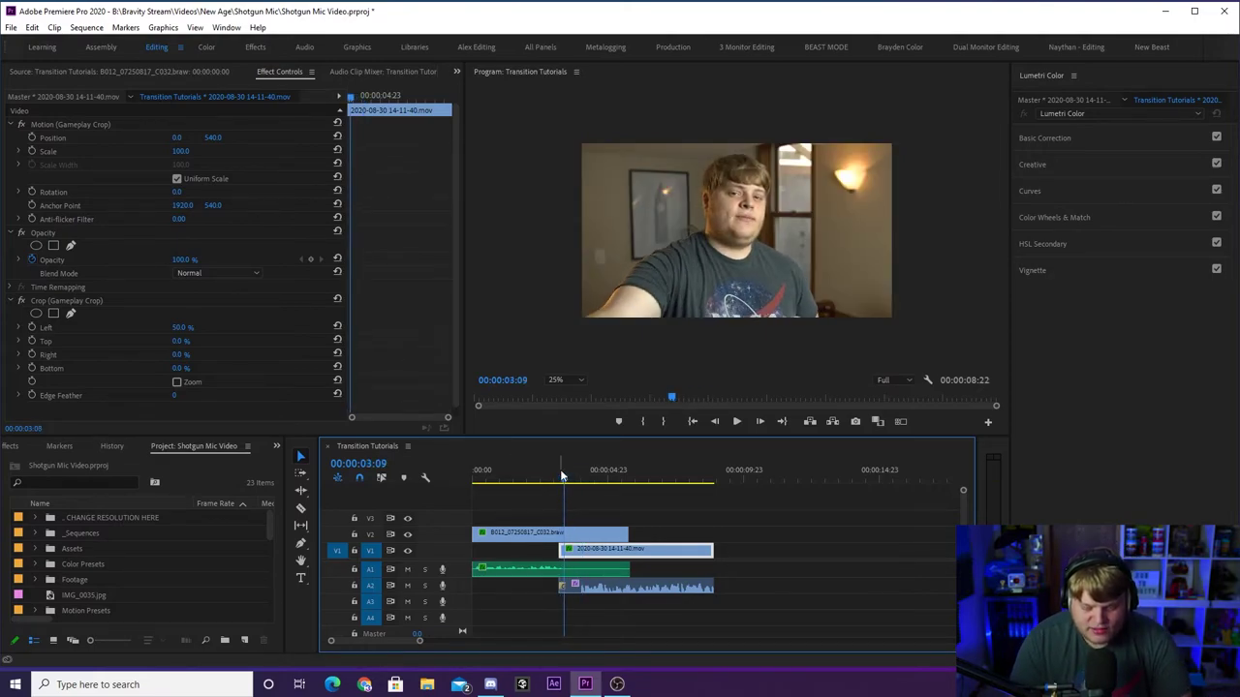